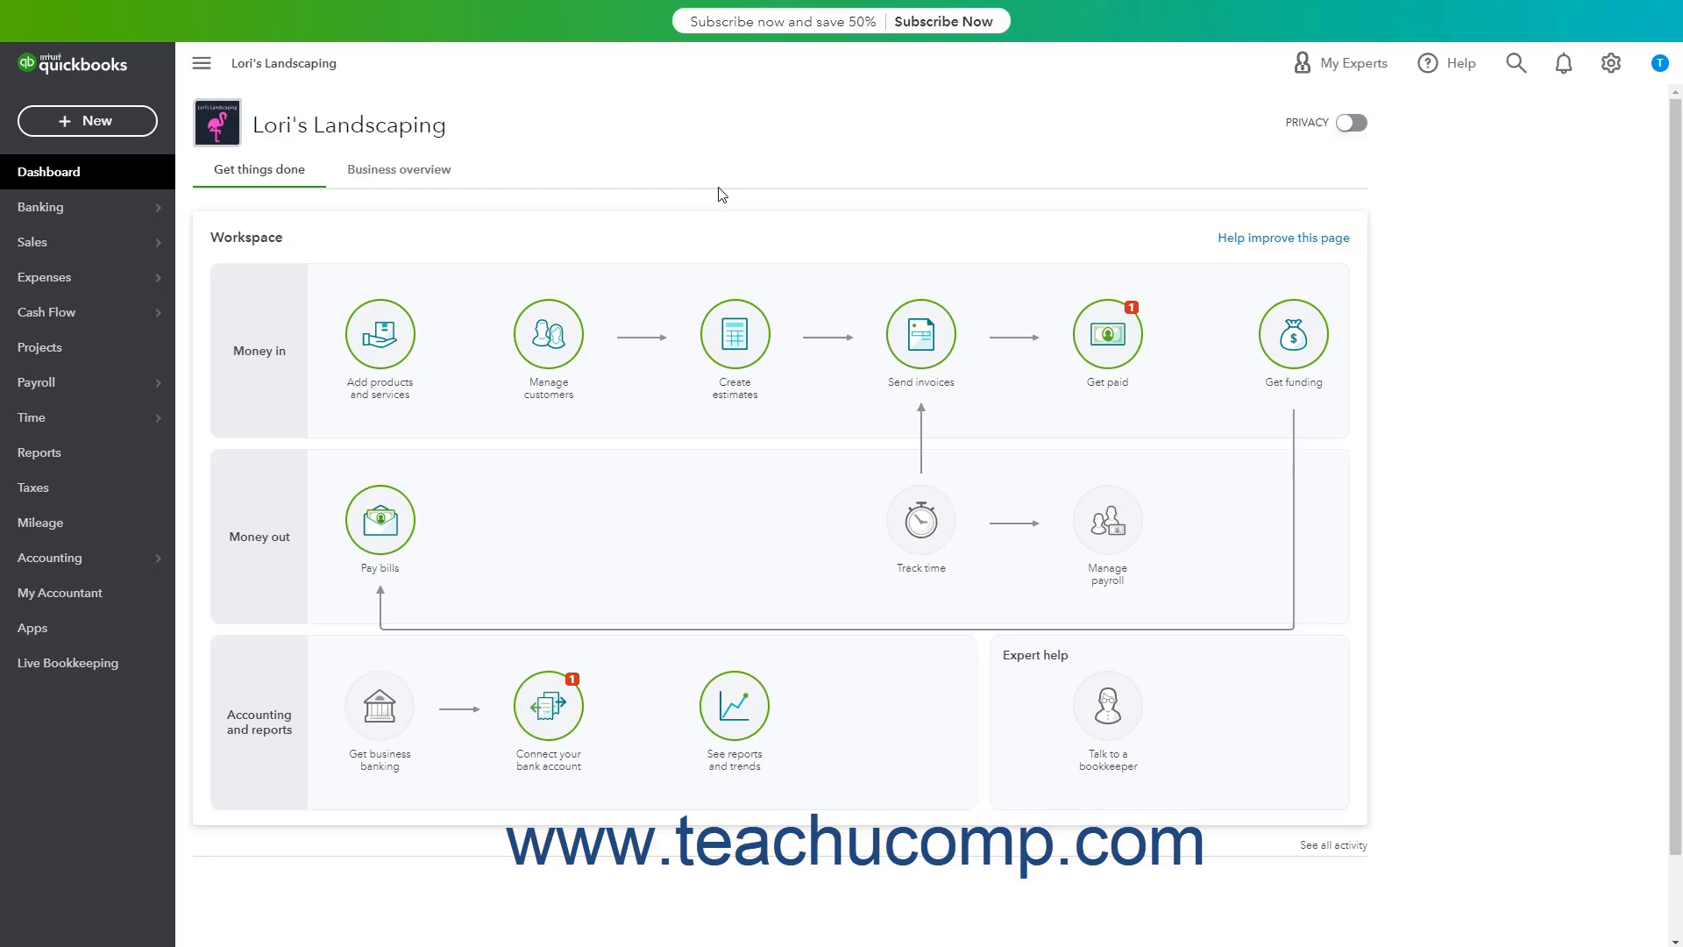
Create a new journal entry from the OTHER list, confirming date May 13 and journal no. 3.
left_click(138, 124)
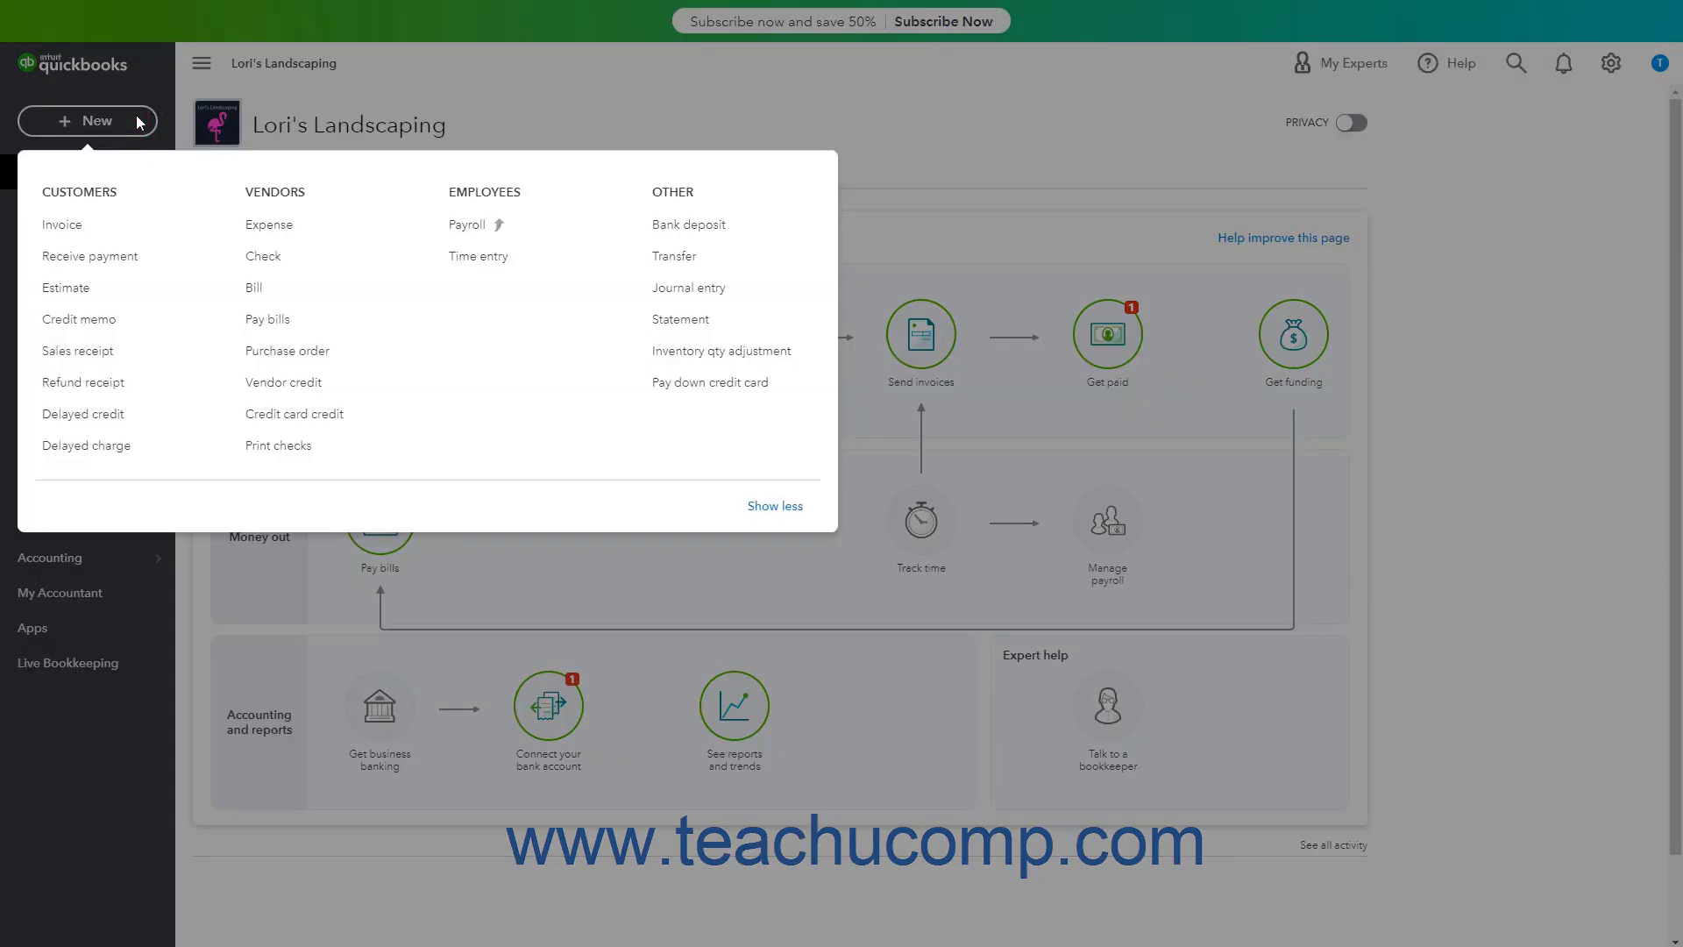
left_click(688, 288)
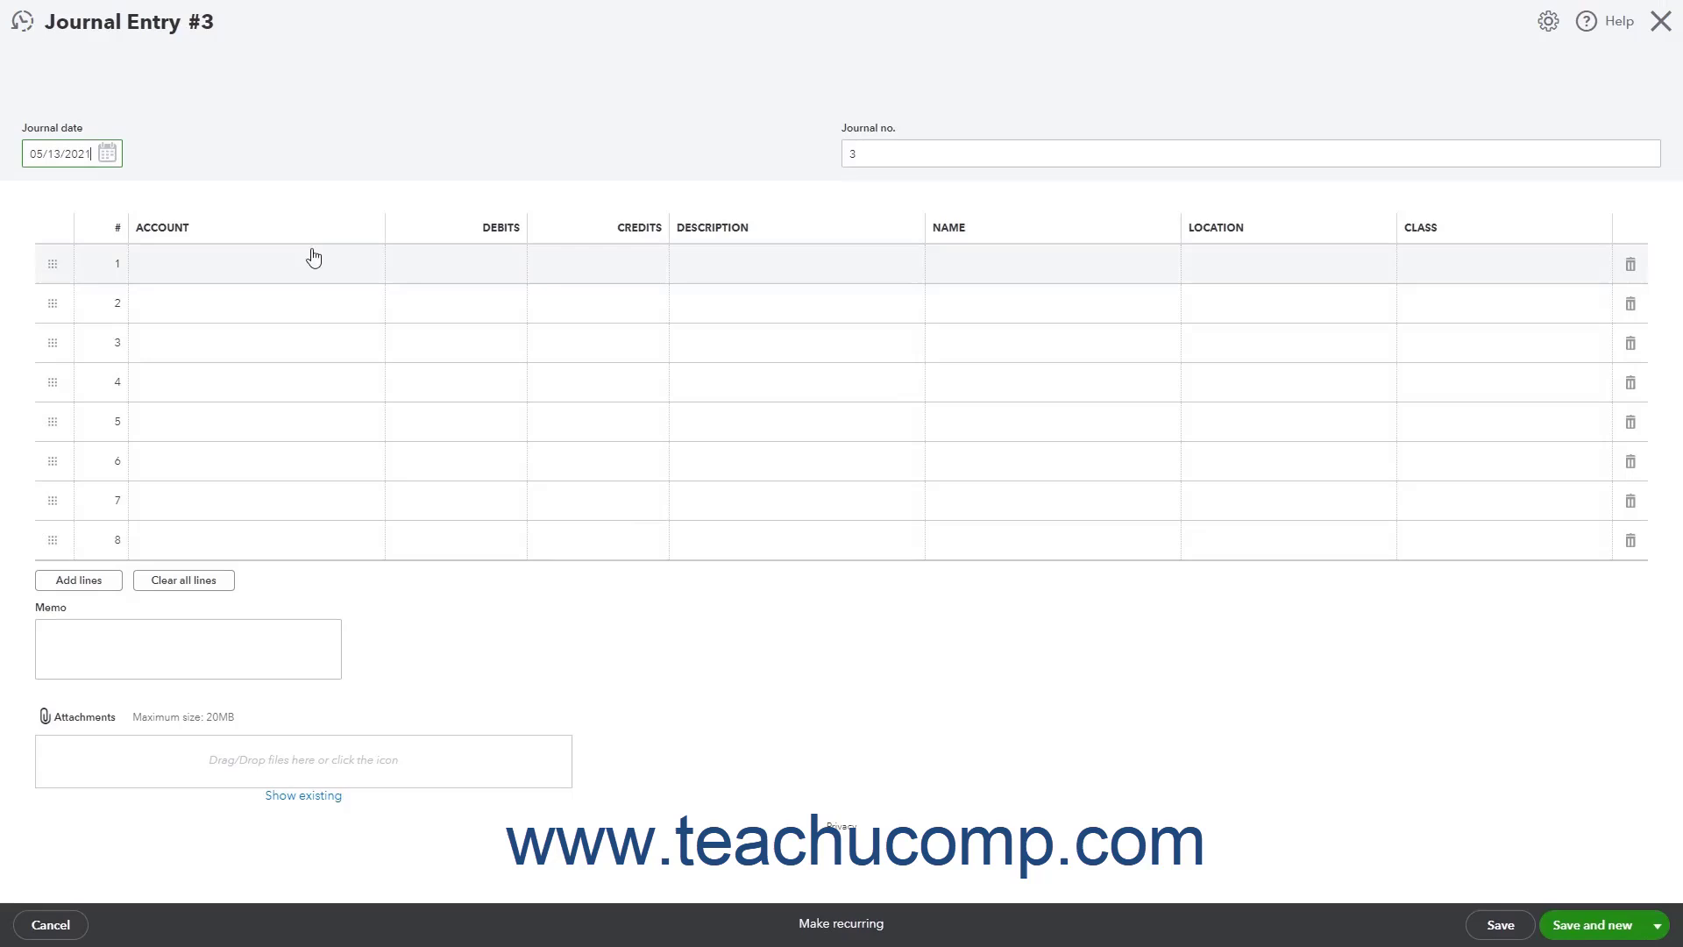
left_click(108, 156)
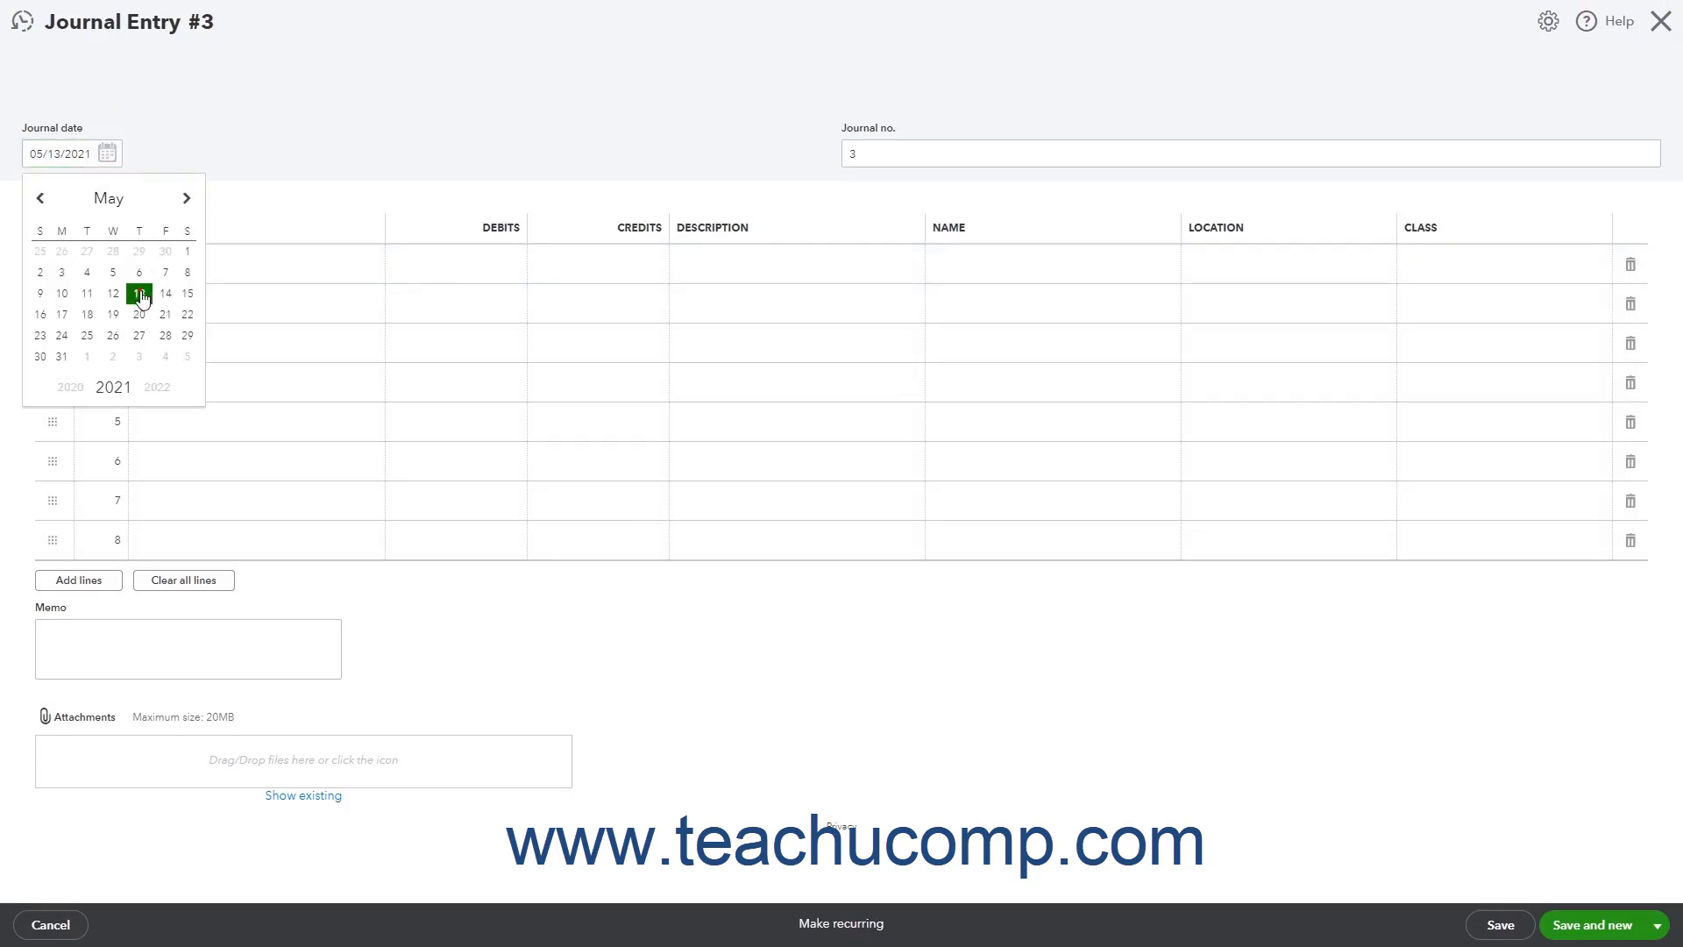
left_click(139, 293)
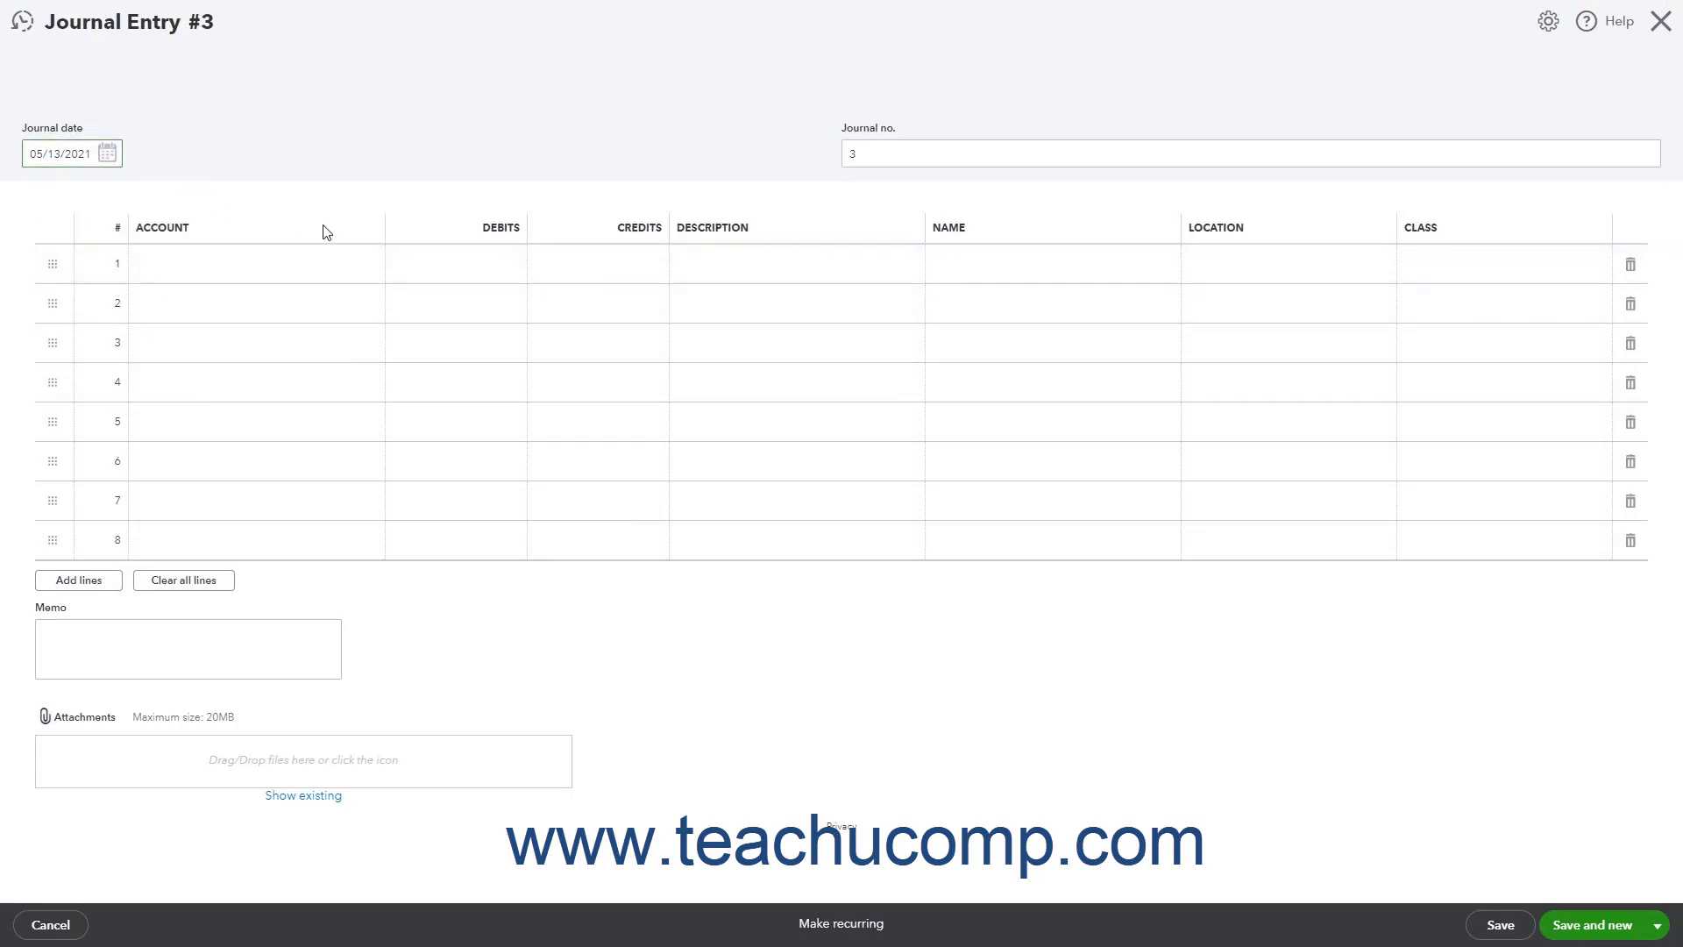
left_click(885, 158)
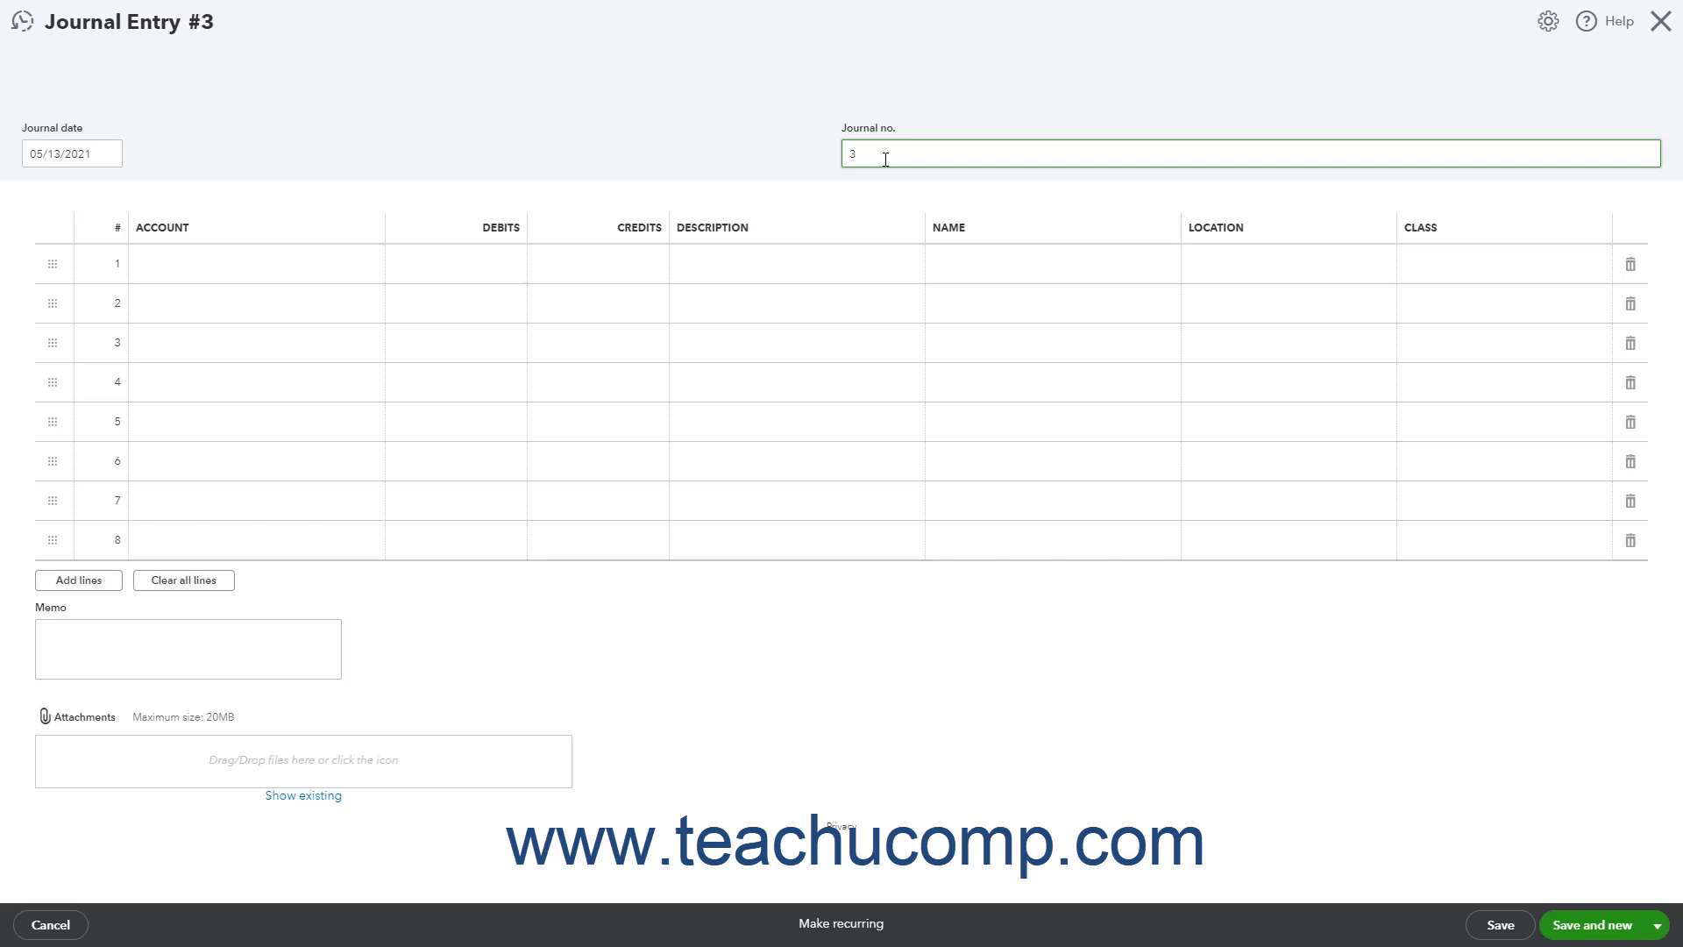
Debit Payroll Wage Expenses 4,055.00 on journal line 1.
left_click(314, 266)
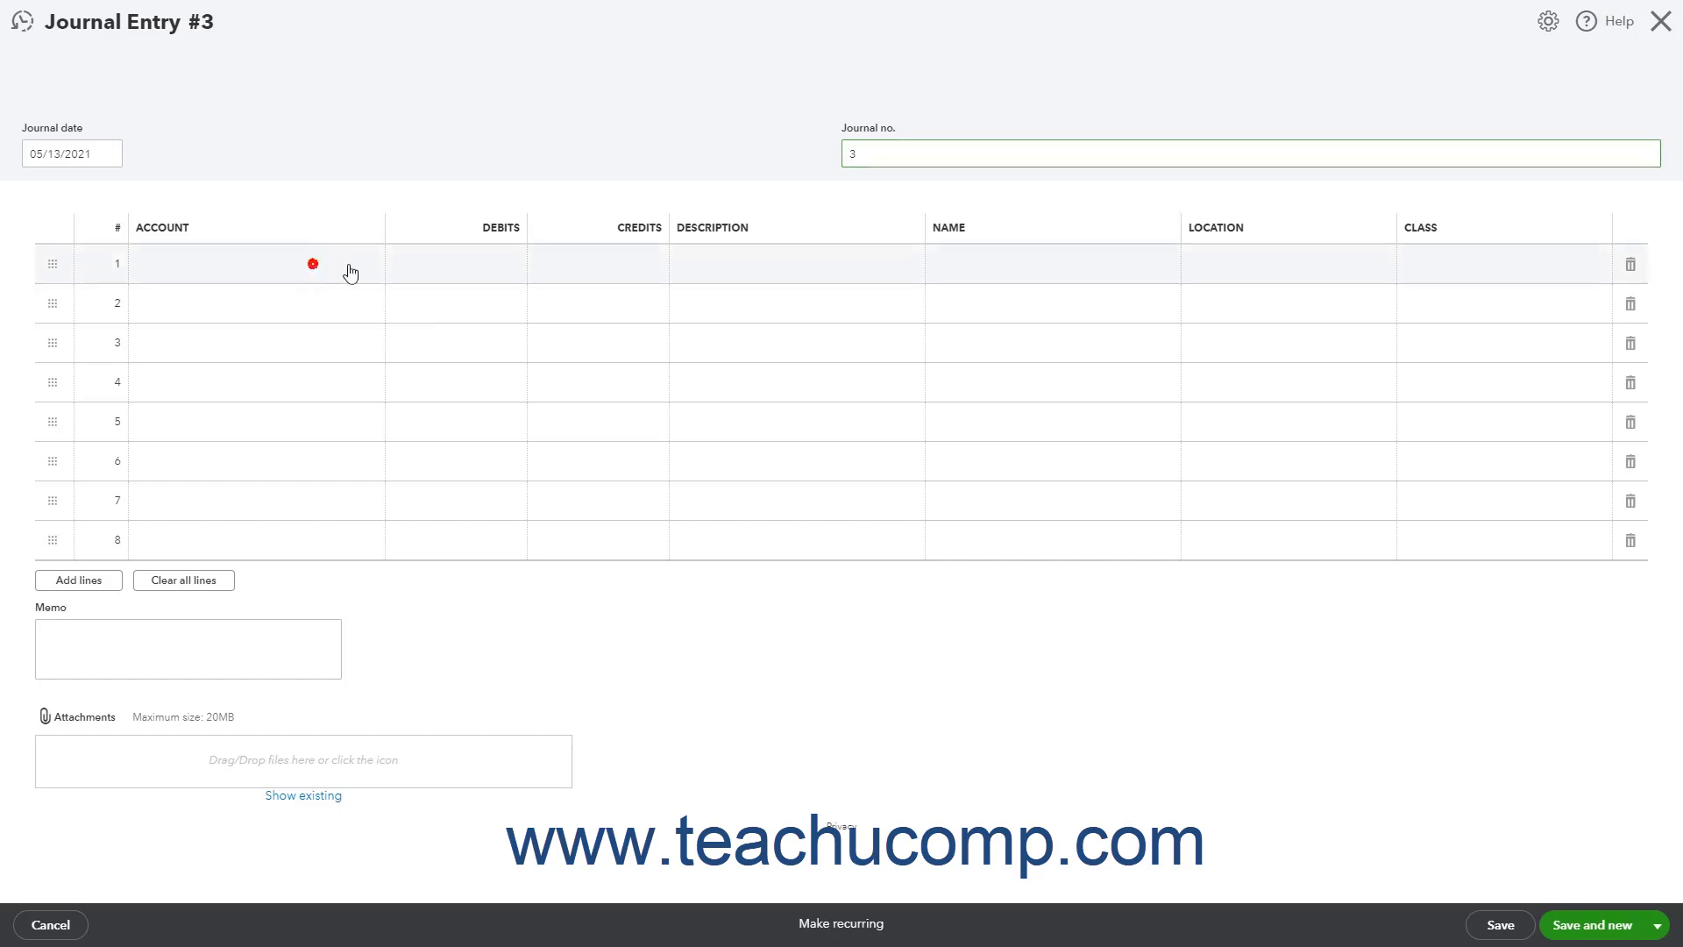
left_click(369, 272)
scroll(327, 429, "down", 5)
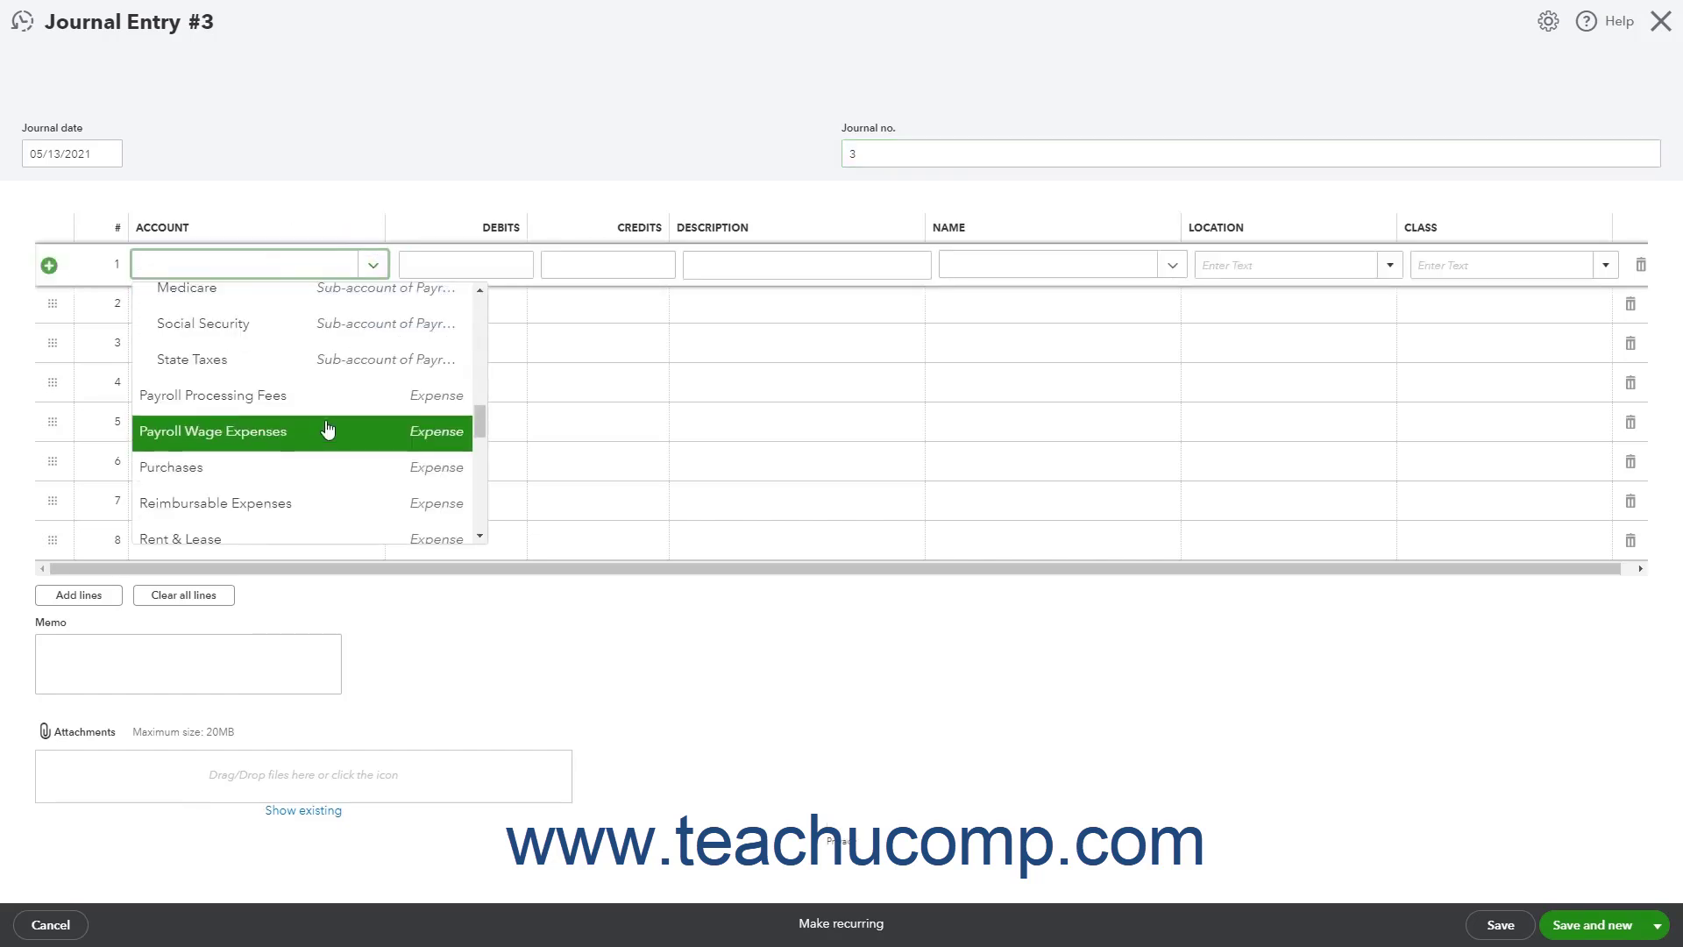
left_click(327, 428)
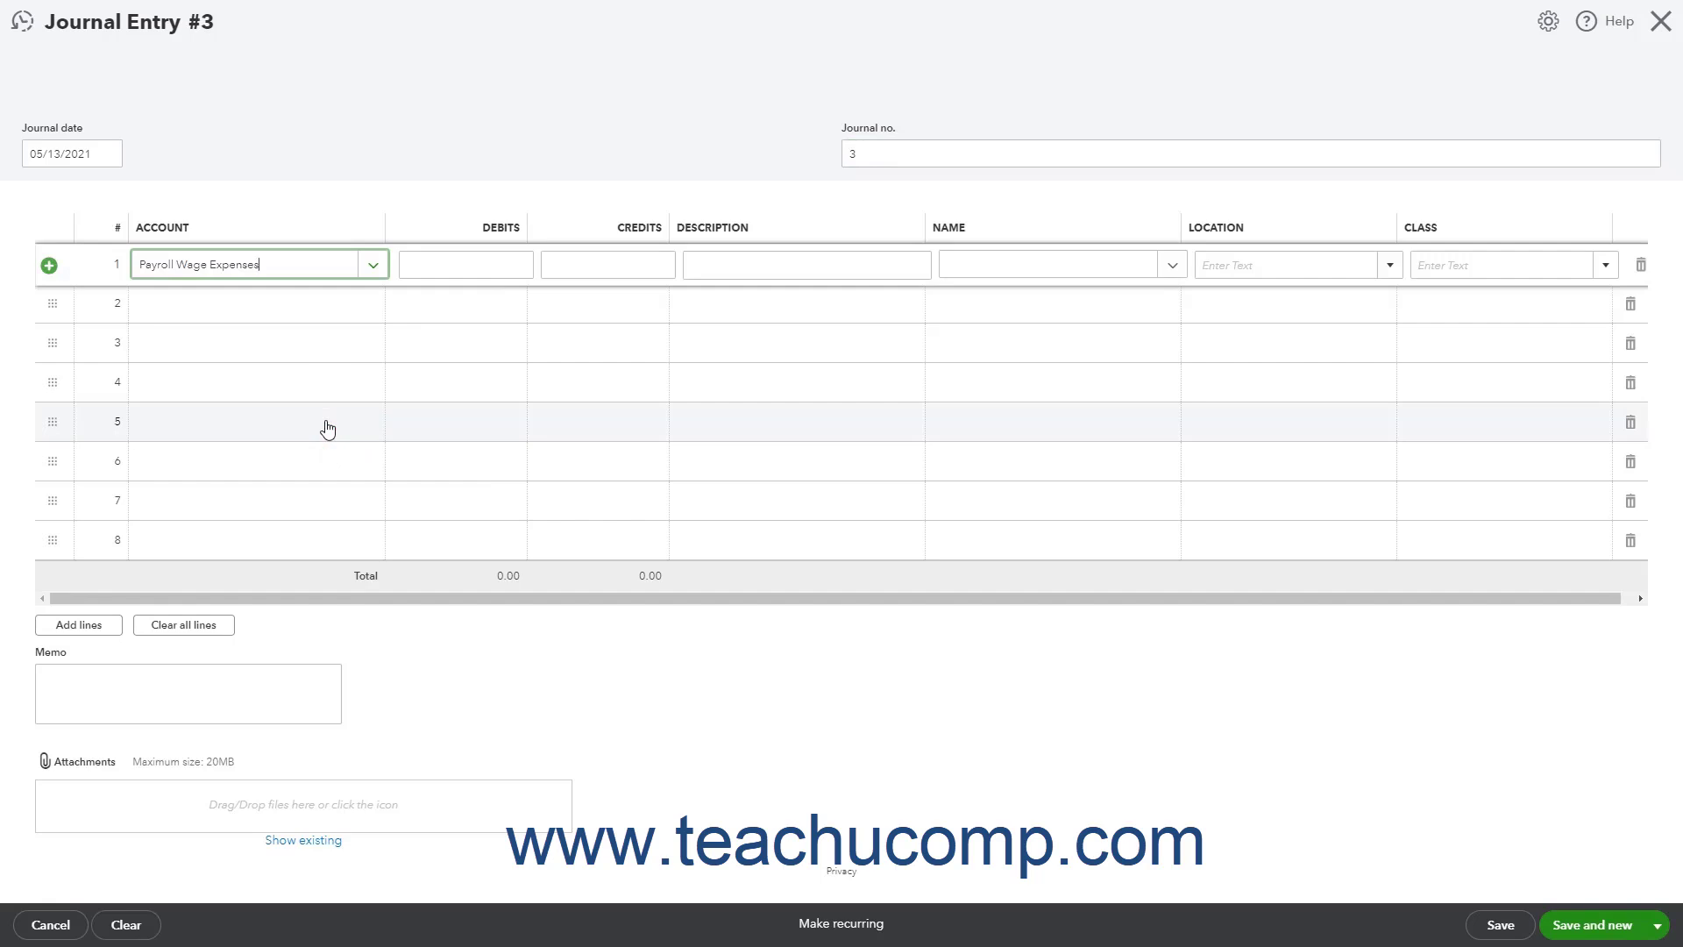
left_click(499, 264)
type("40")
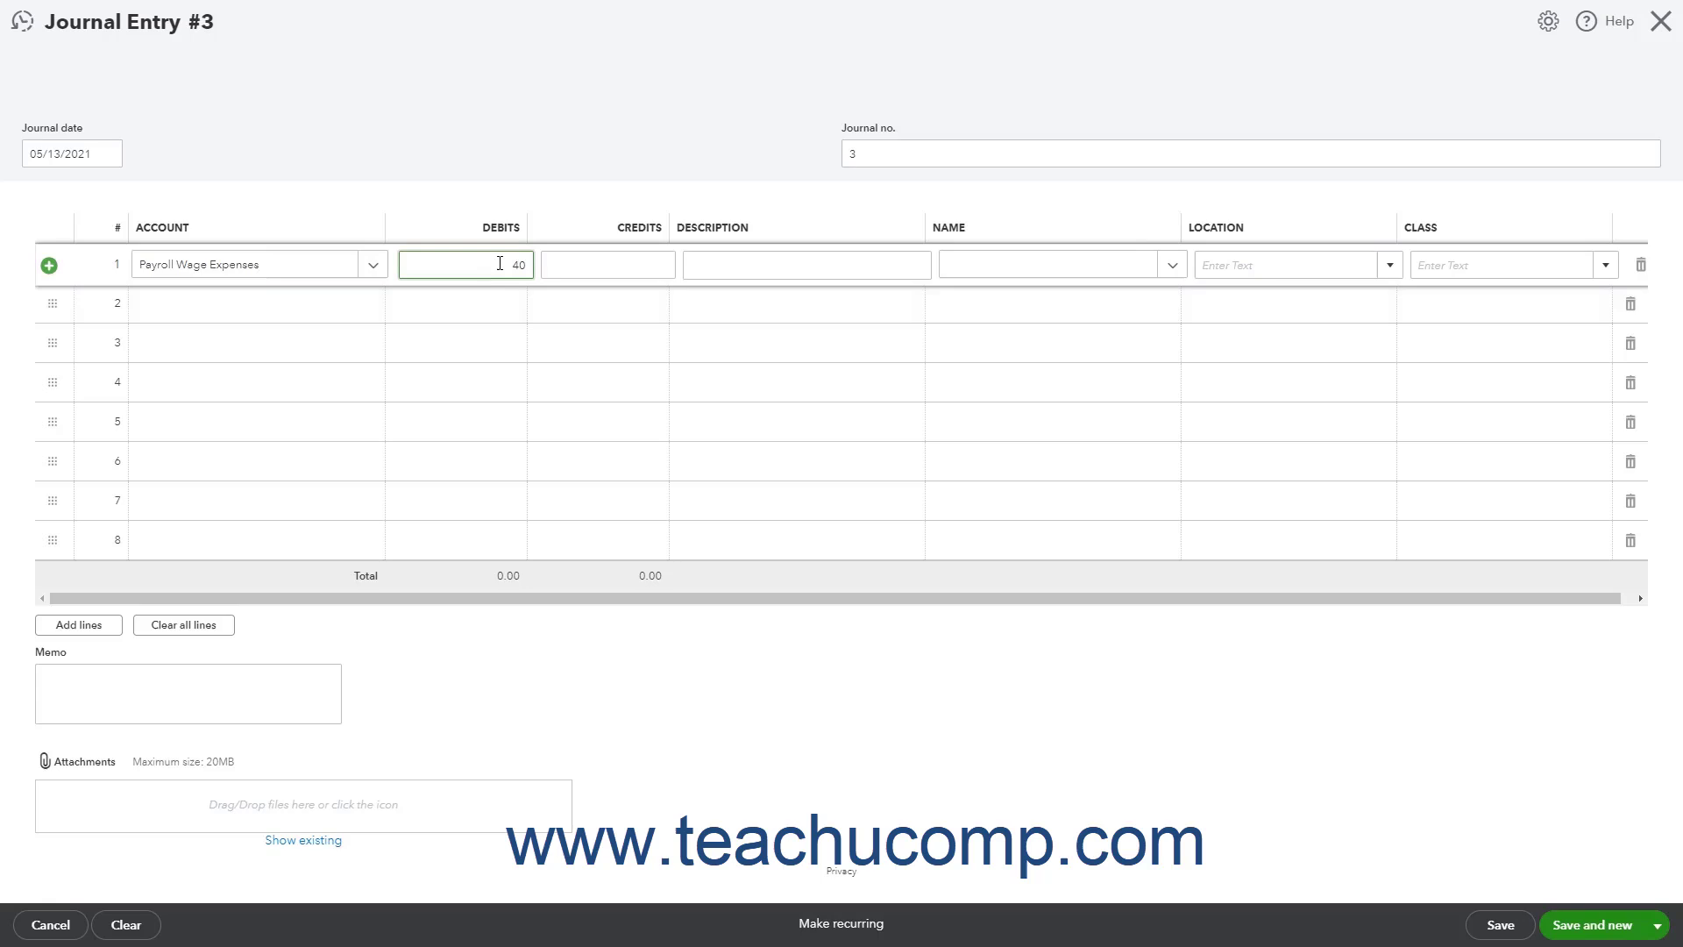
type("55")
Debit Payroll Expenses:Social Security 251.41 on line 2, removing its auto-filled credit.
left_click(361, 316)
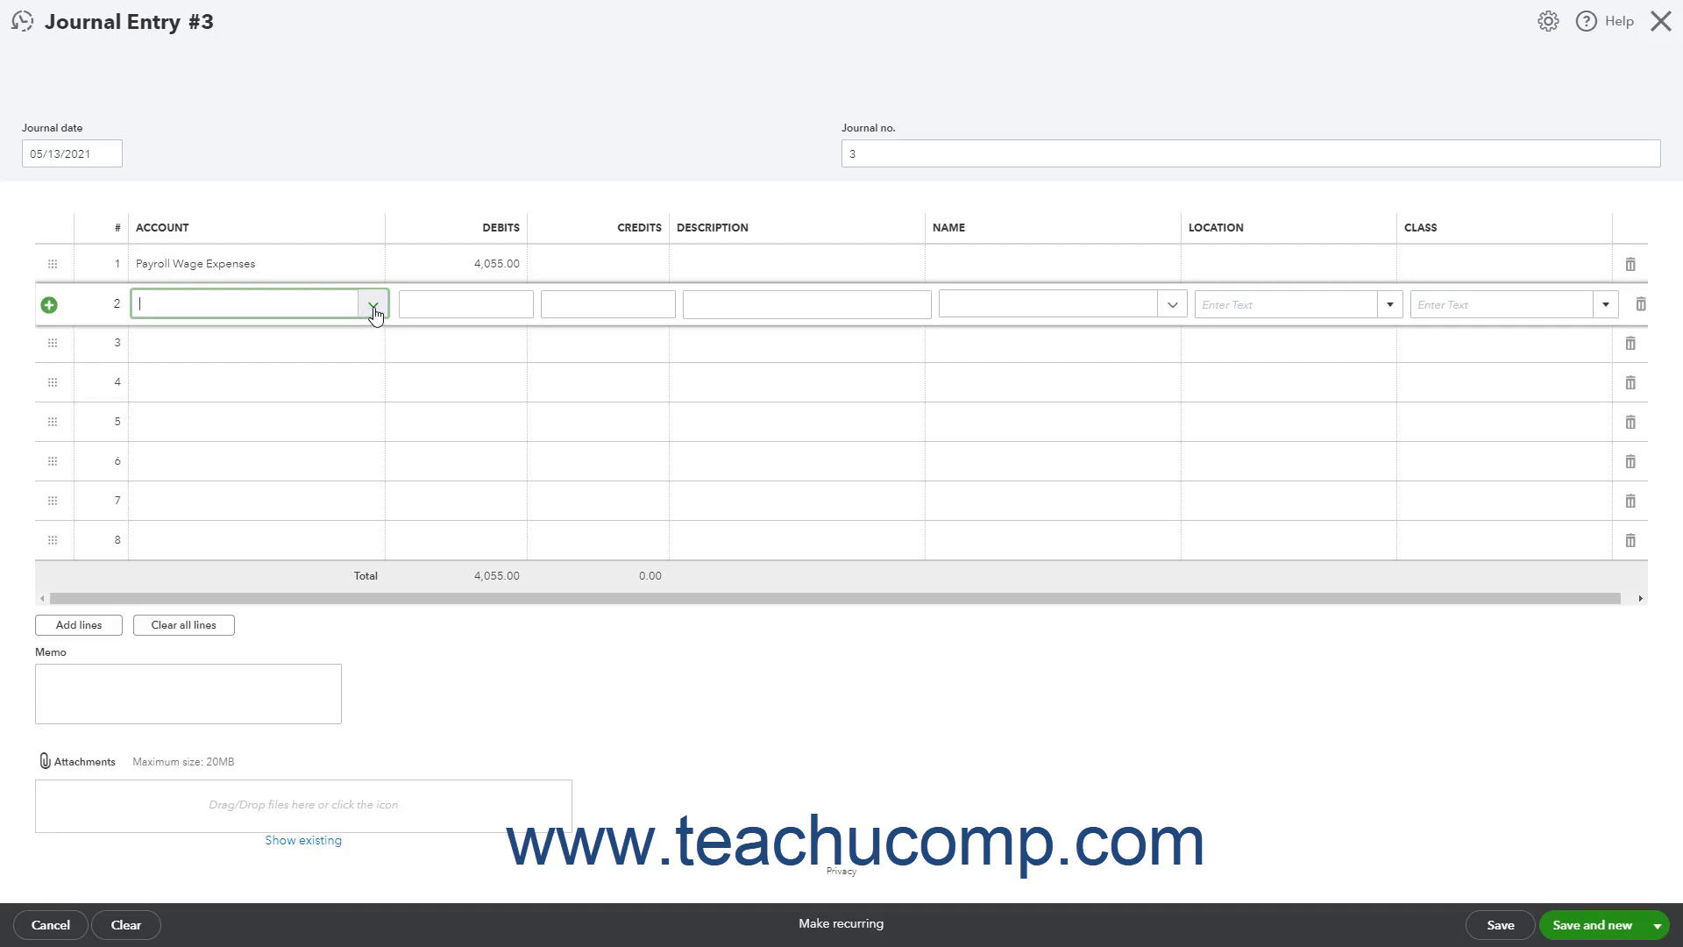
left_click(374, 306)
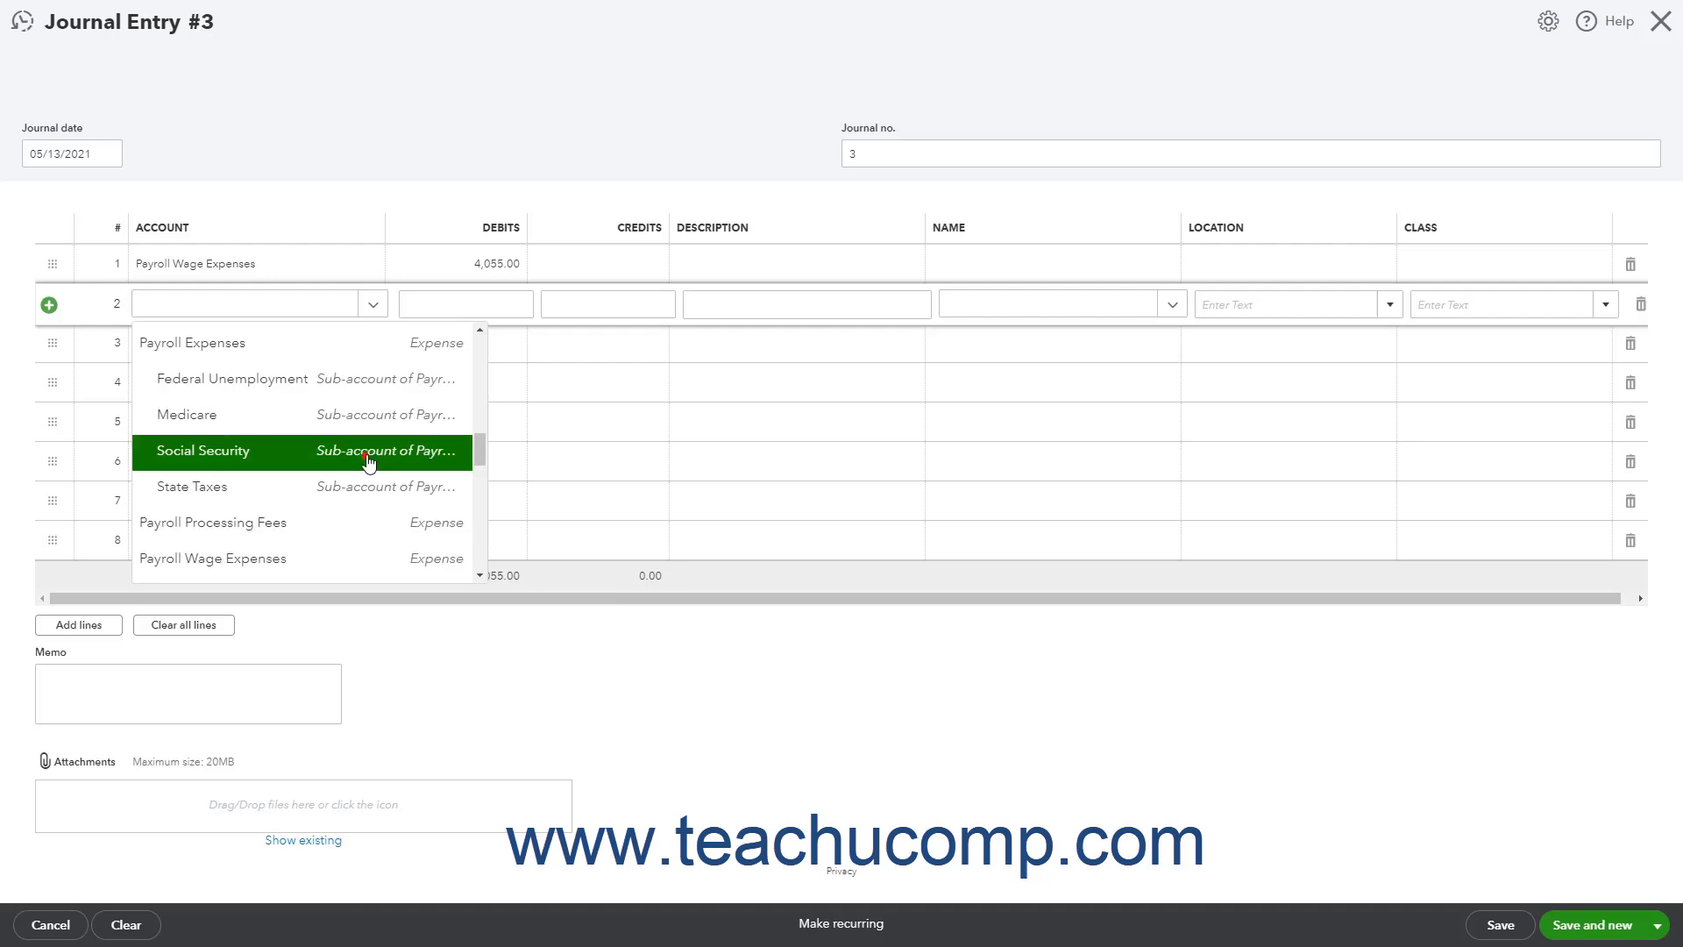
left_click(367, 451)
left_click_drag(563, 304, 680, 312)
key("Delete")
key("shift+Tab")
type("251.41")
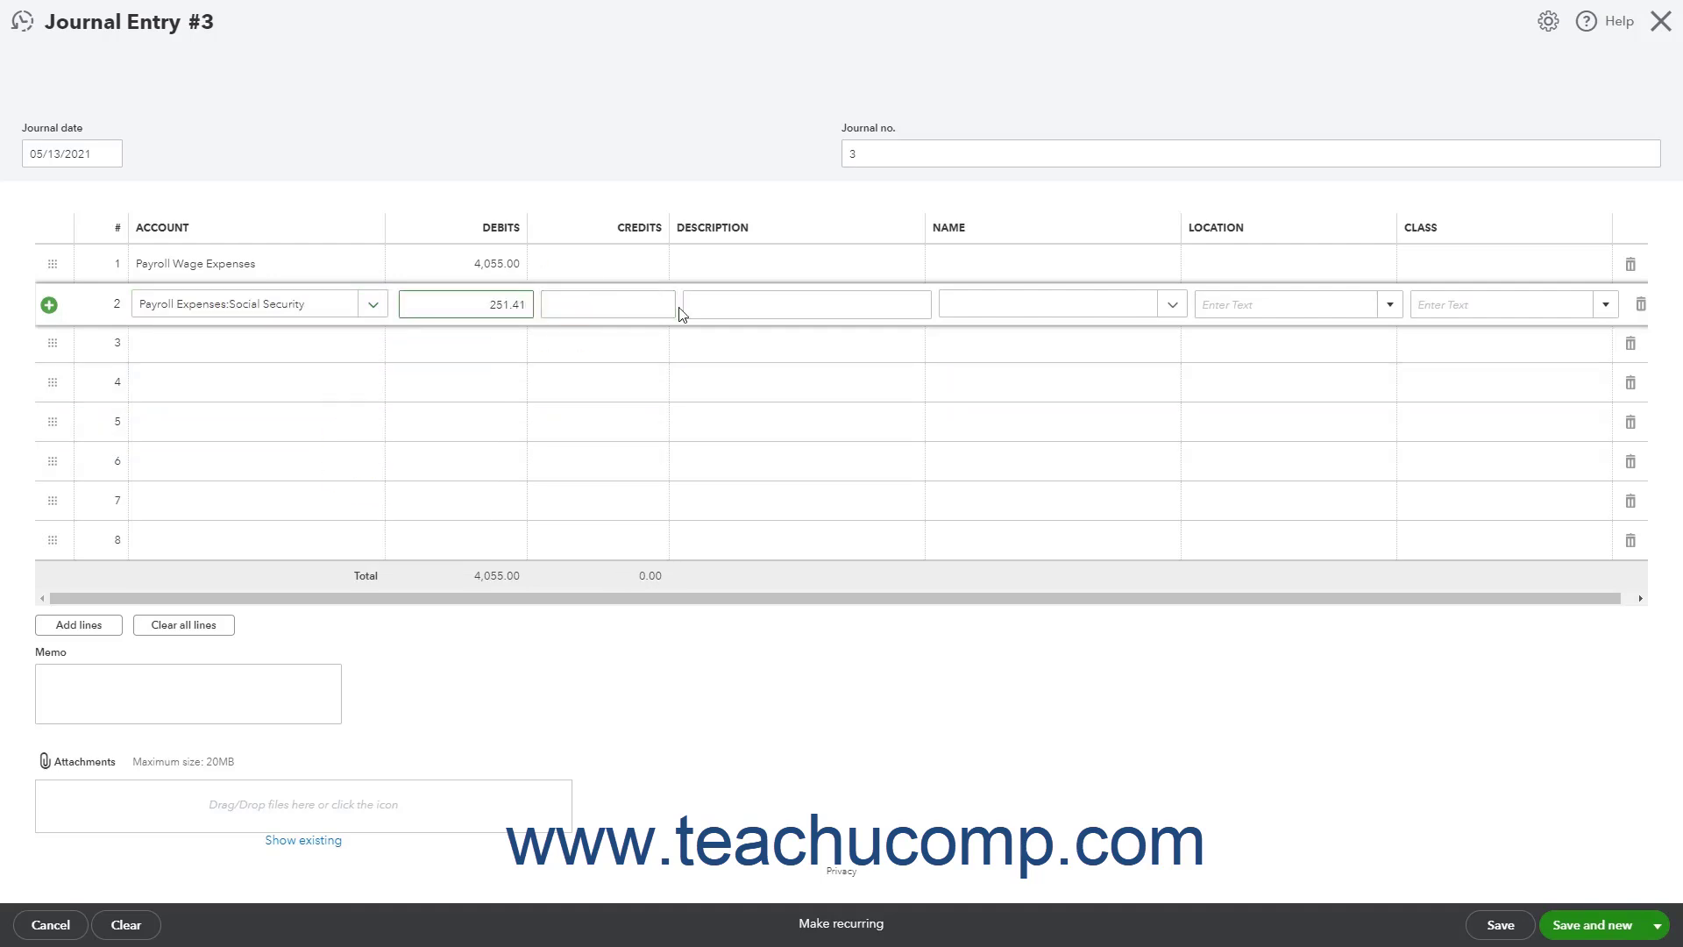
left_click(354, 350)
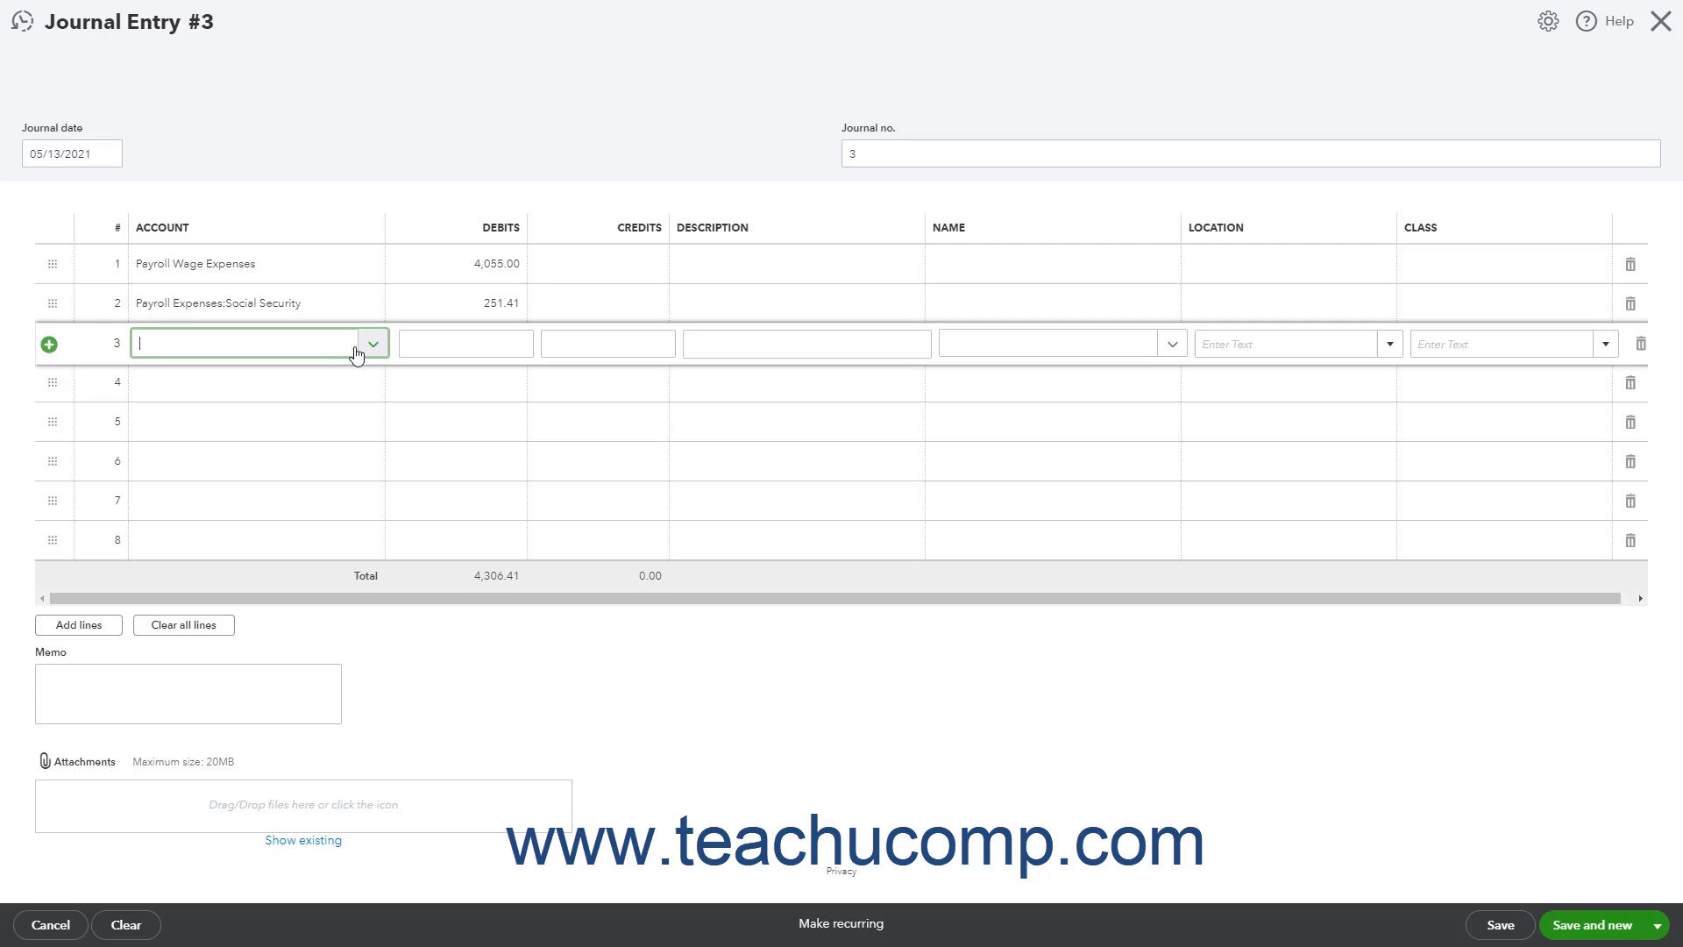
Debit Federal Unemployment 32.44 on line 3, clearing the auto-filled credit.
left_click(369, 351)
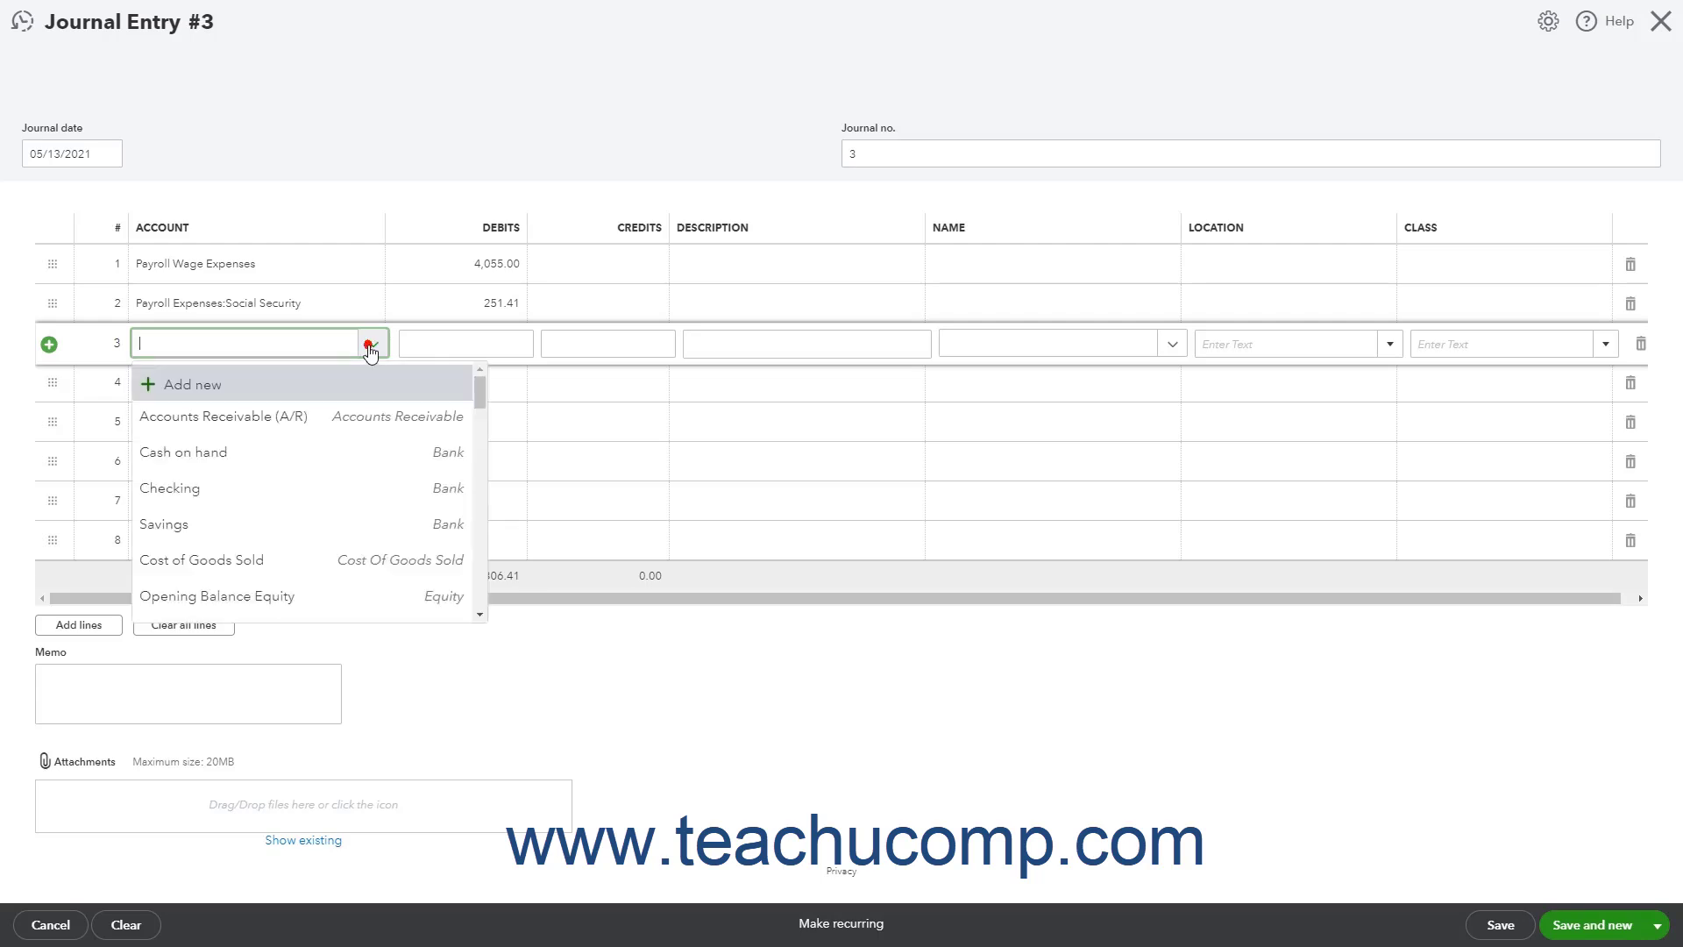
scroll(374, 526, "down", 5)
left_click(374, 524)
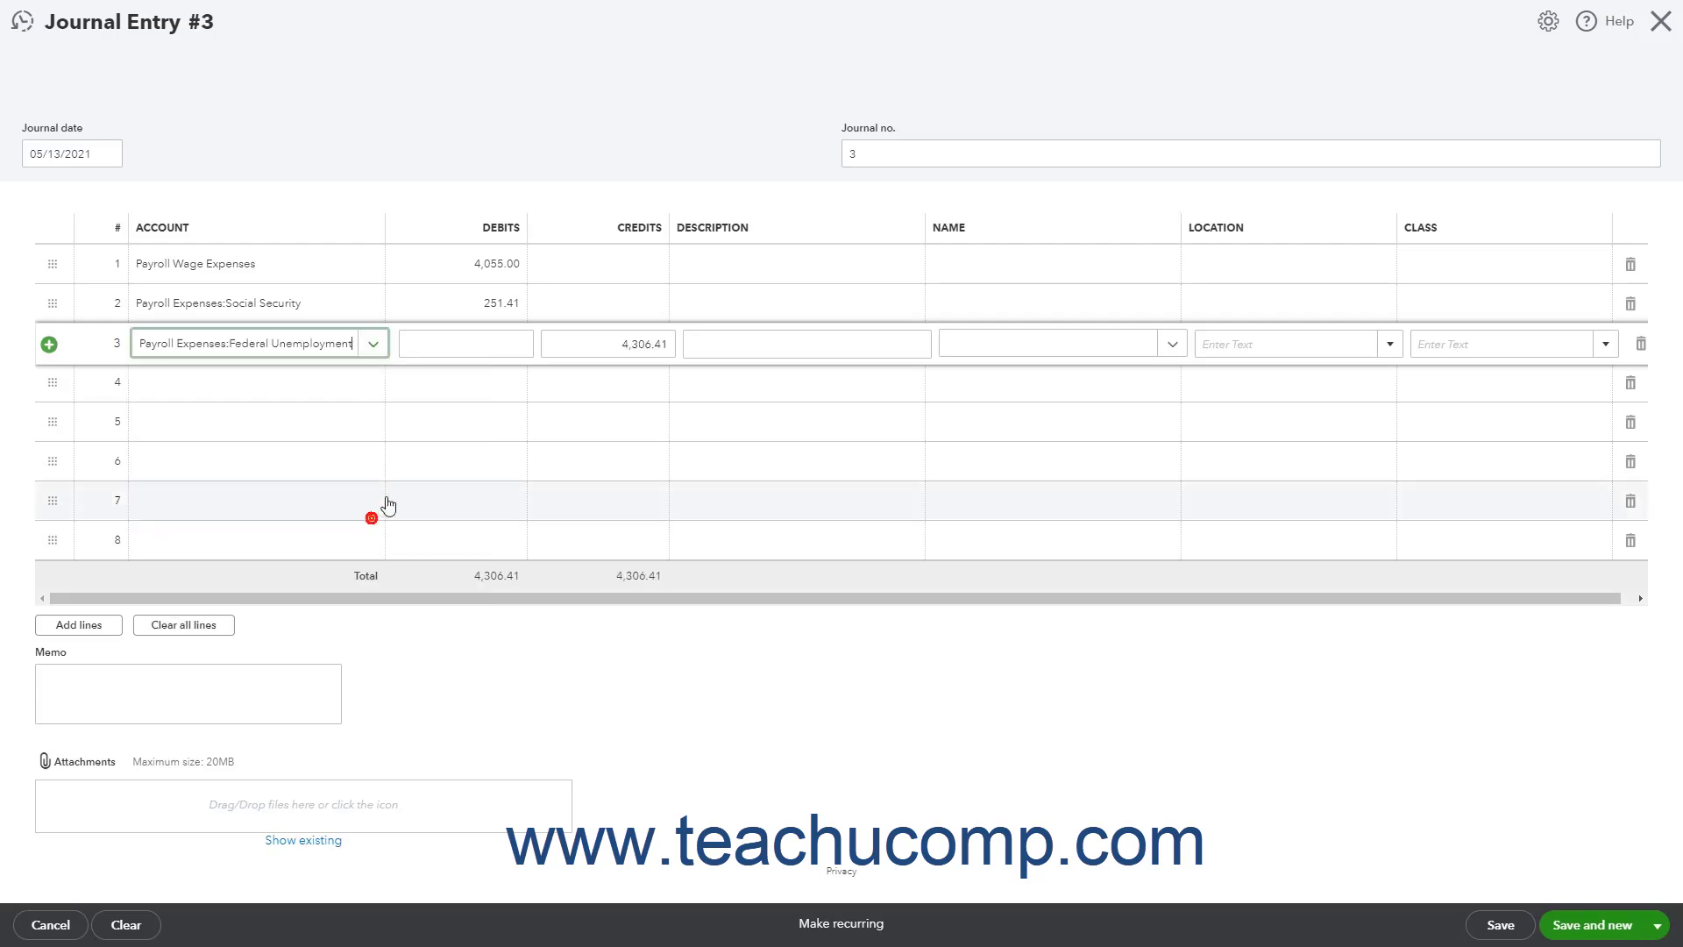
left_click(561, 344)
key("BackSpace")
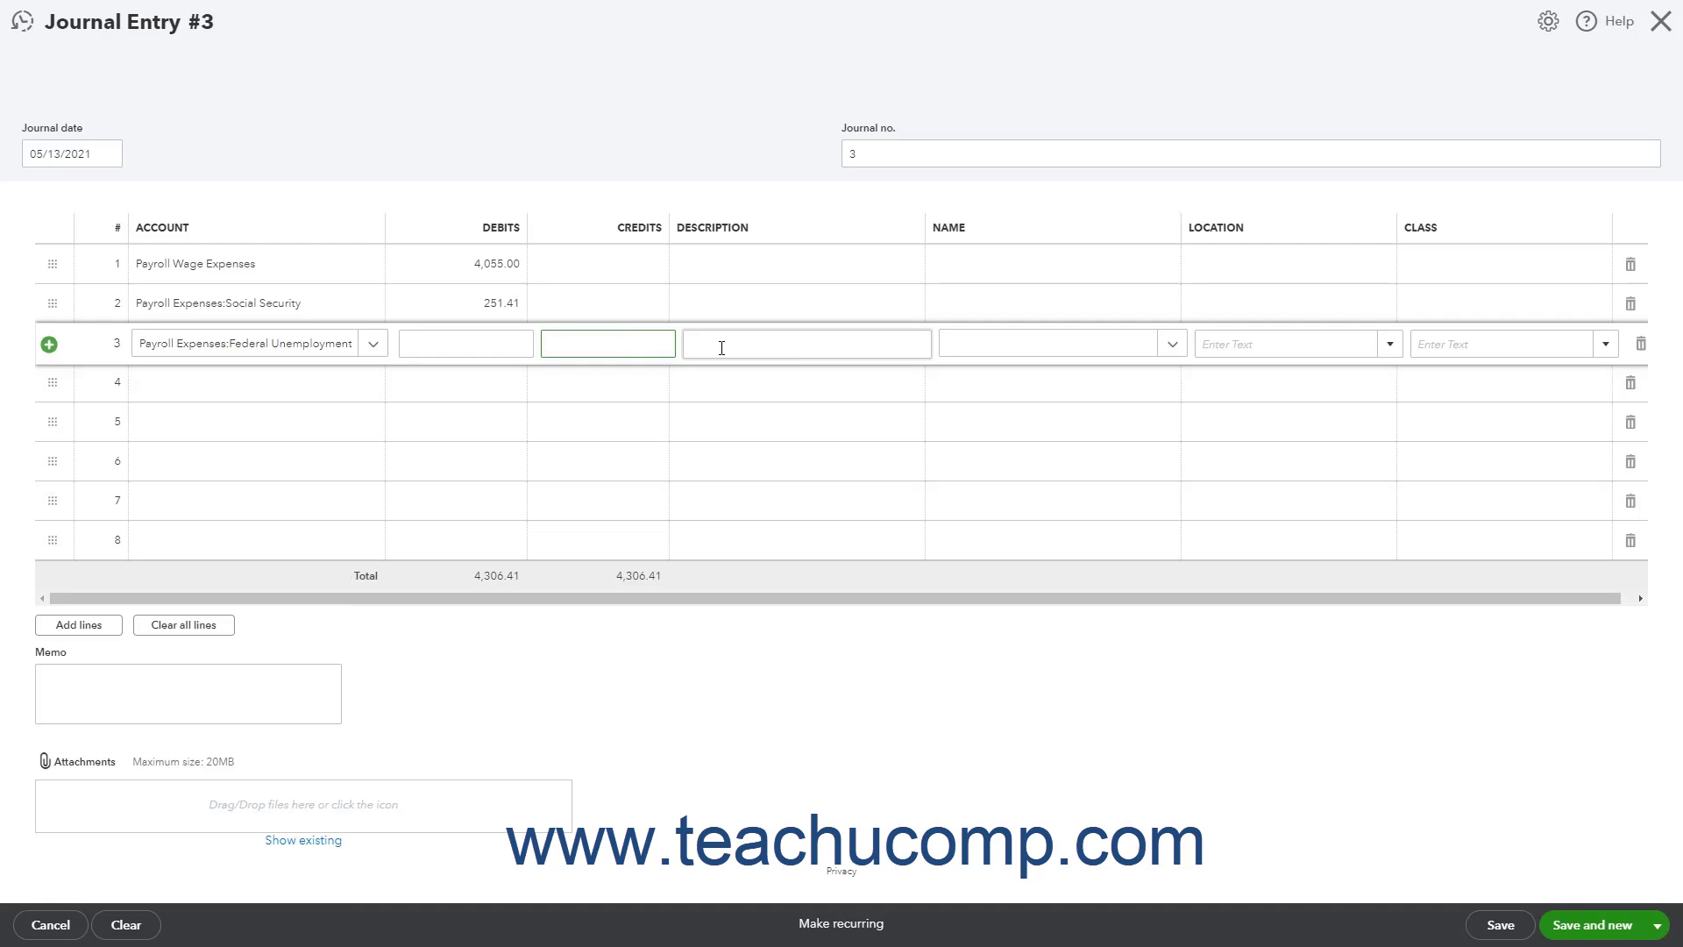
key("shift+Tab")
type("32.44")
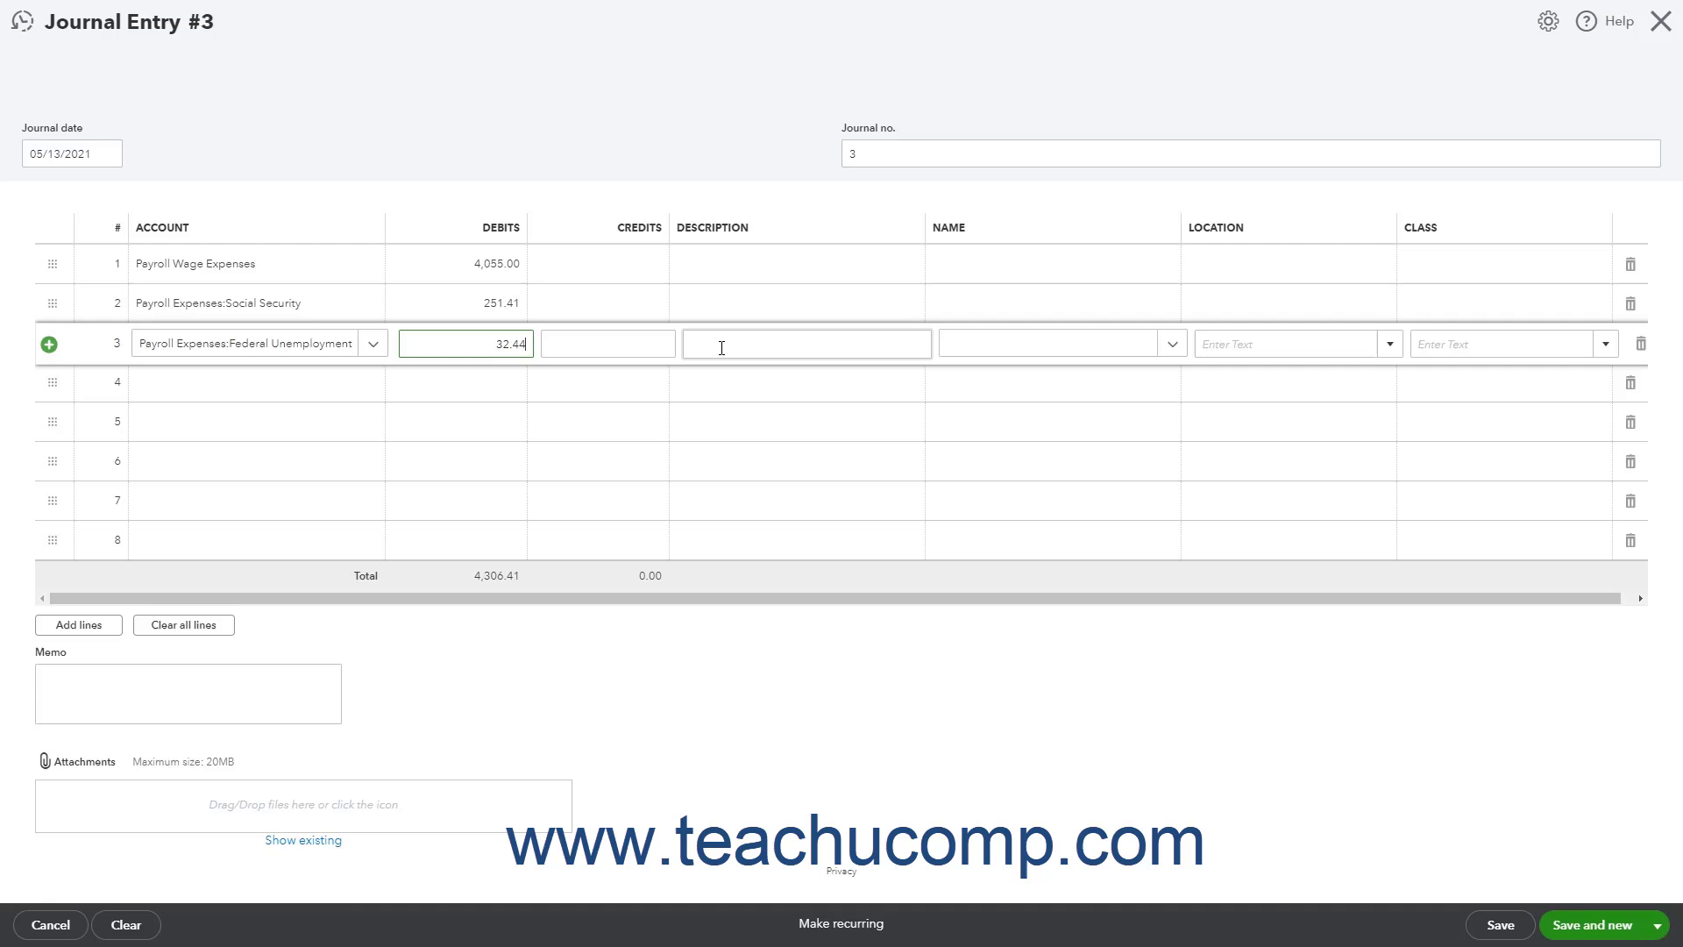
left_click(355, 385)
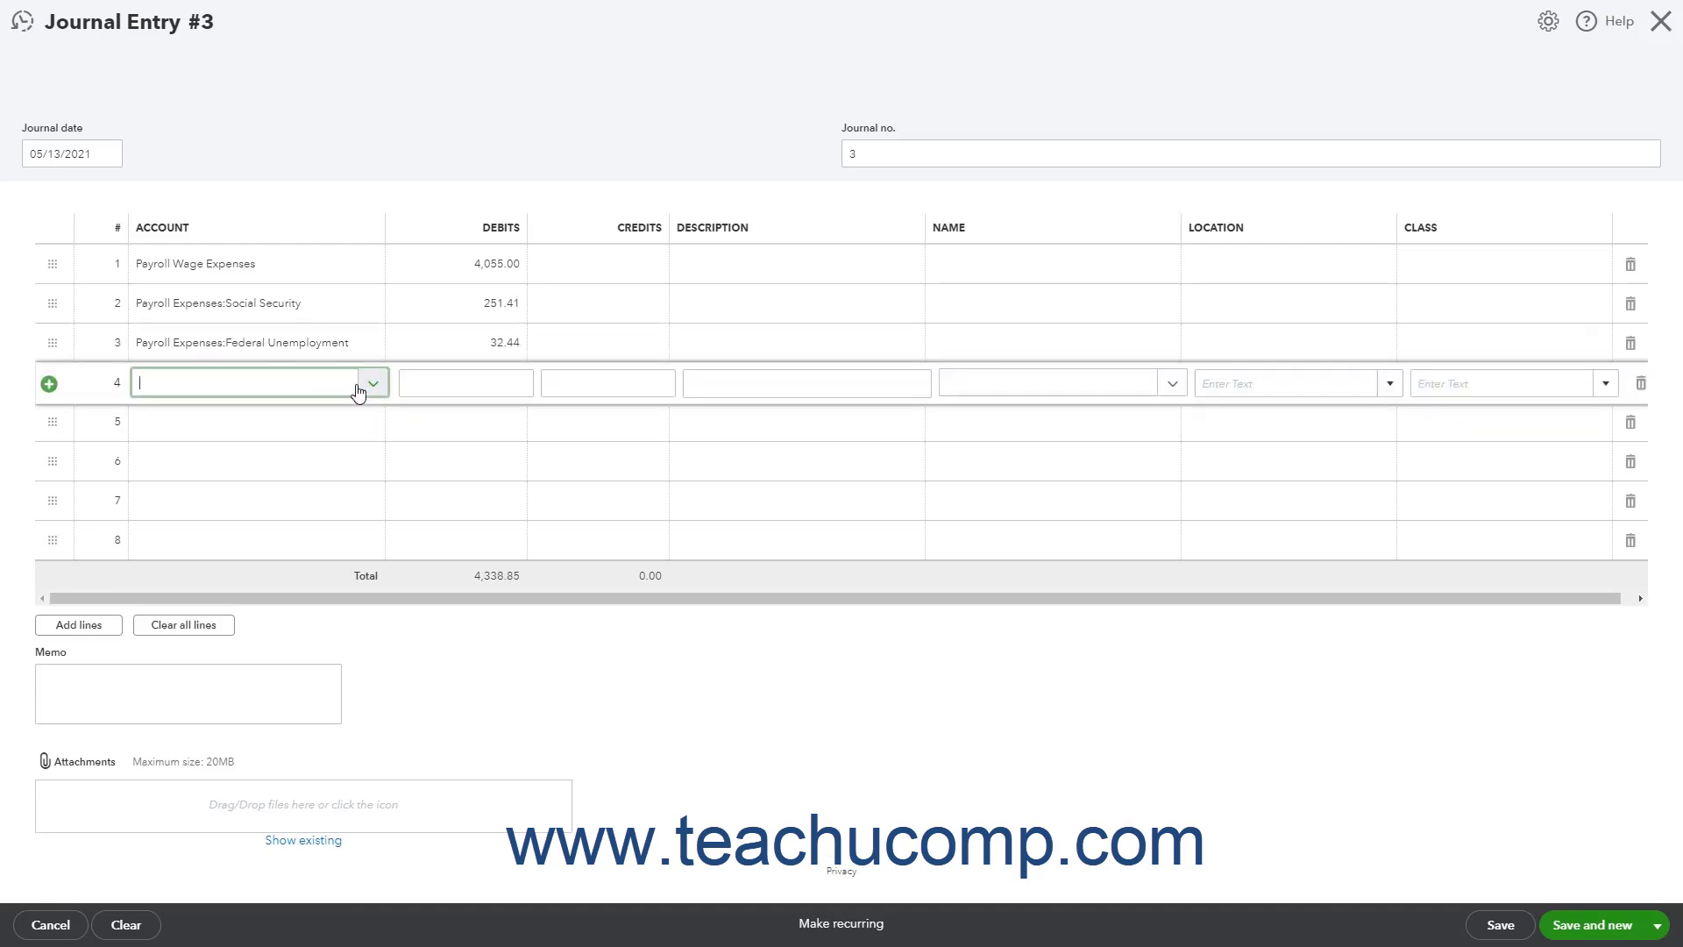
Debit Medicare 58.80 on line 4, clearing the auto-filled credit.
left_click(373, 384)
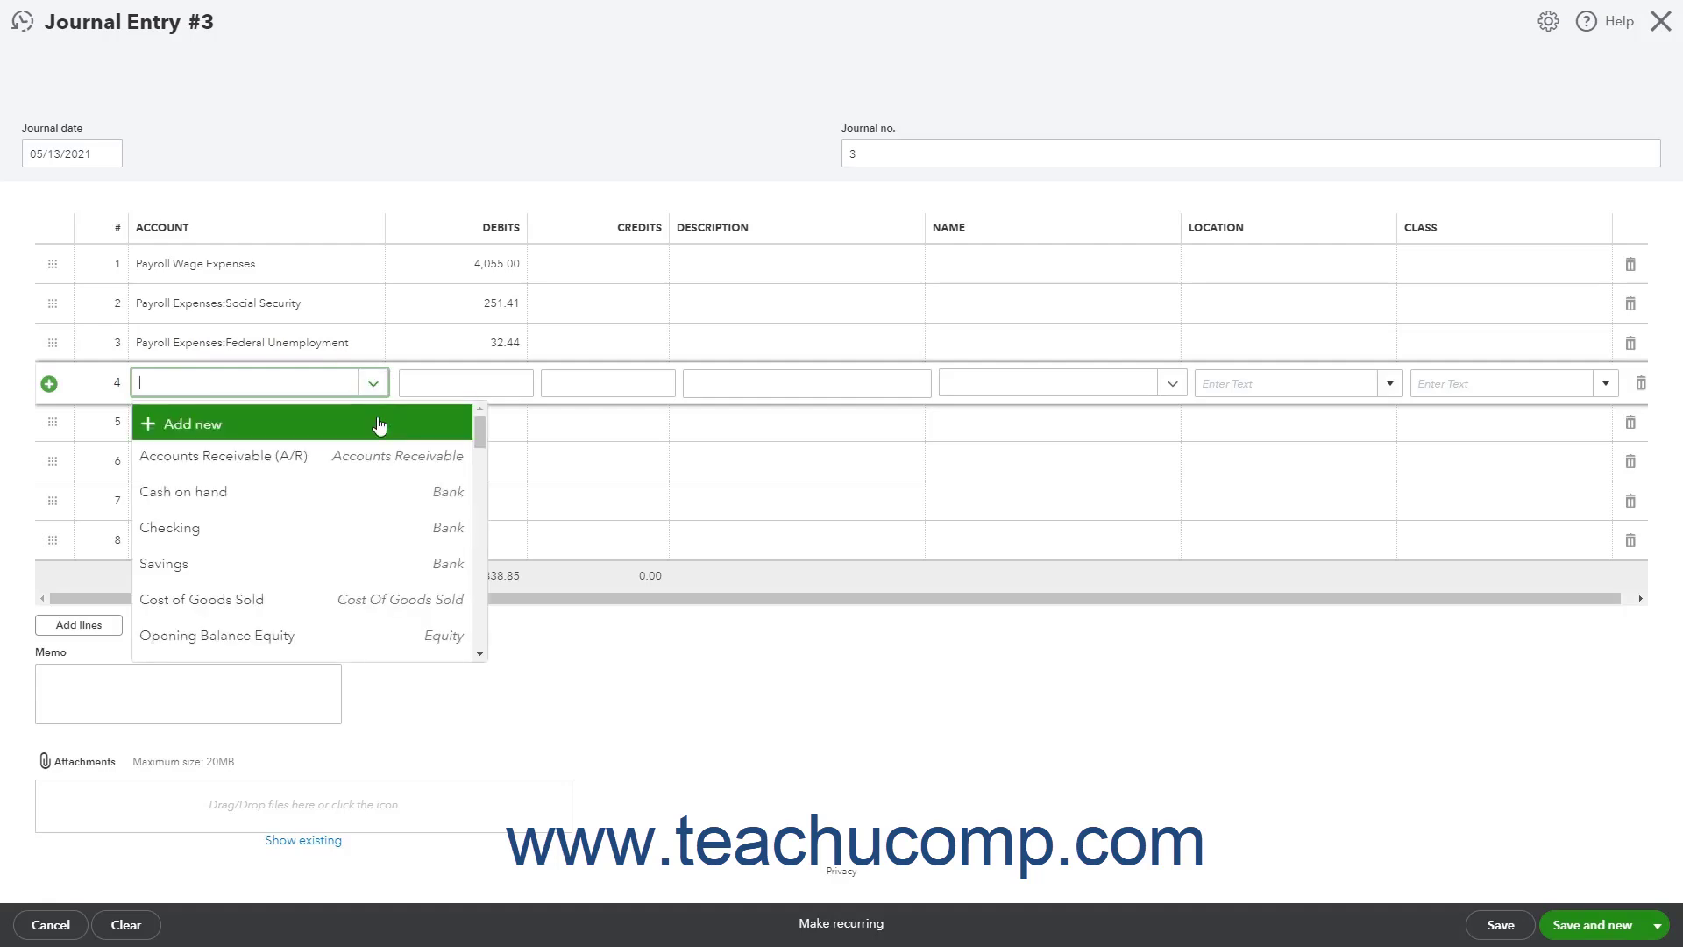
scroll(377, 482, "down", 5)
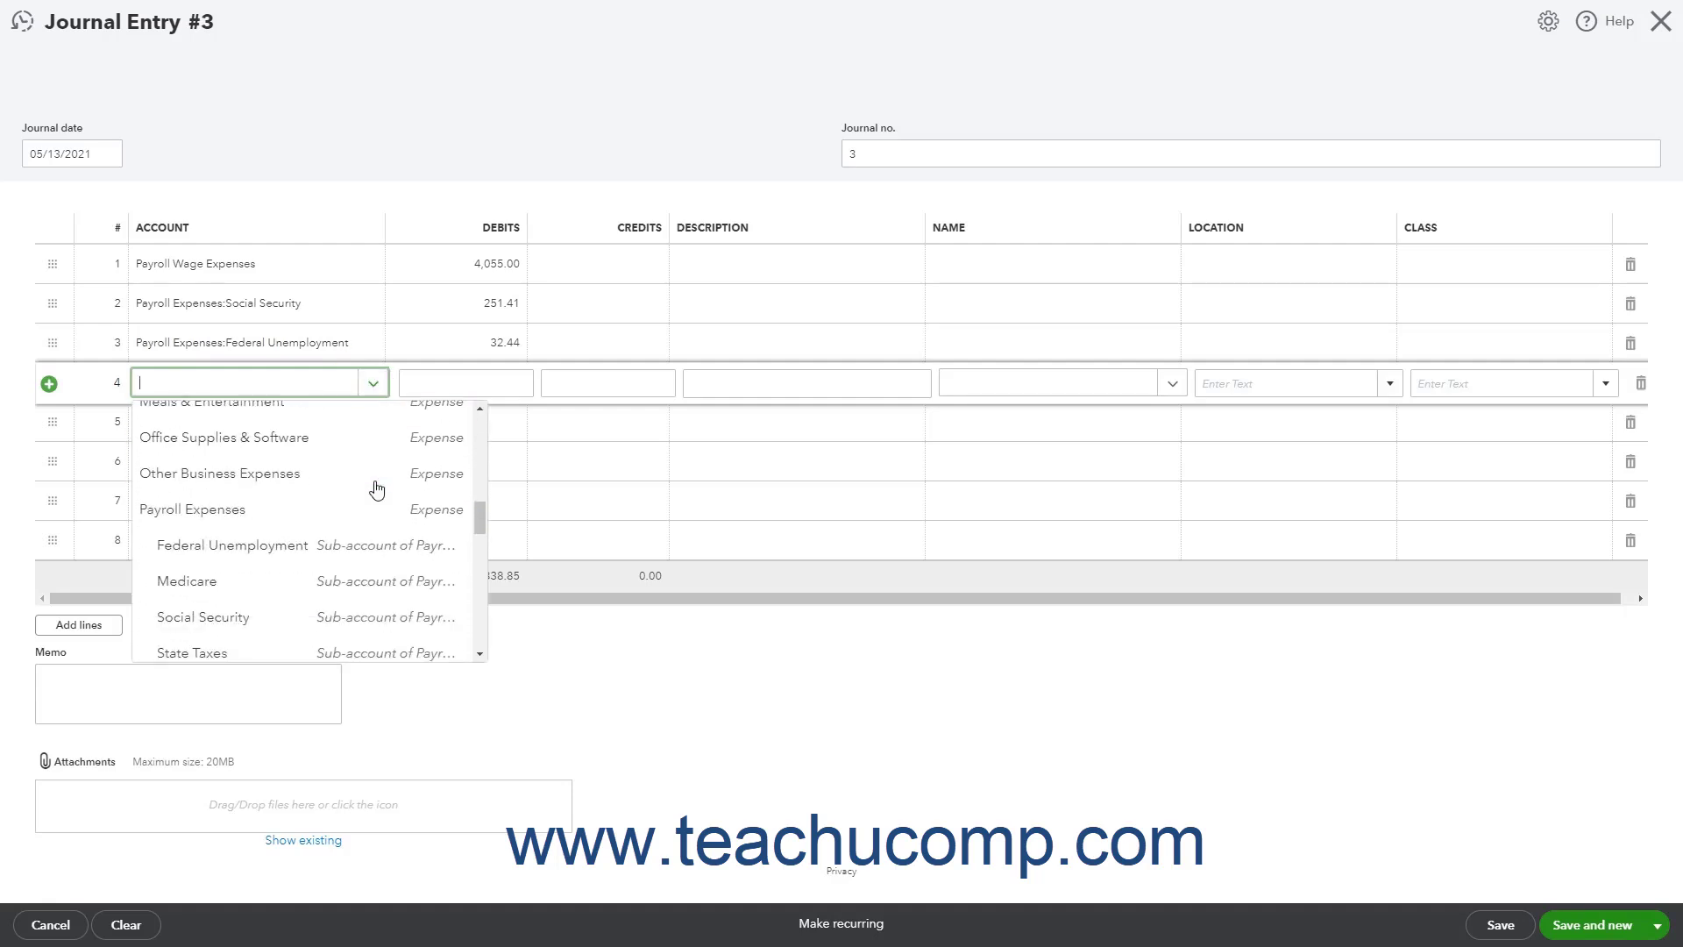
left_click(321, 580)
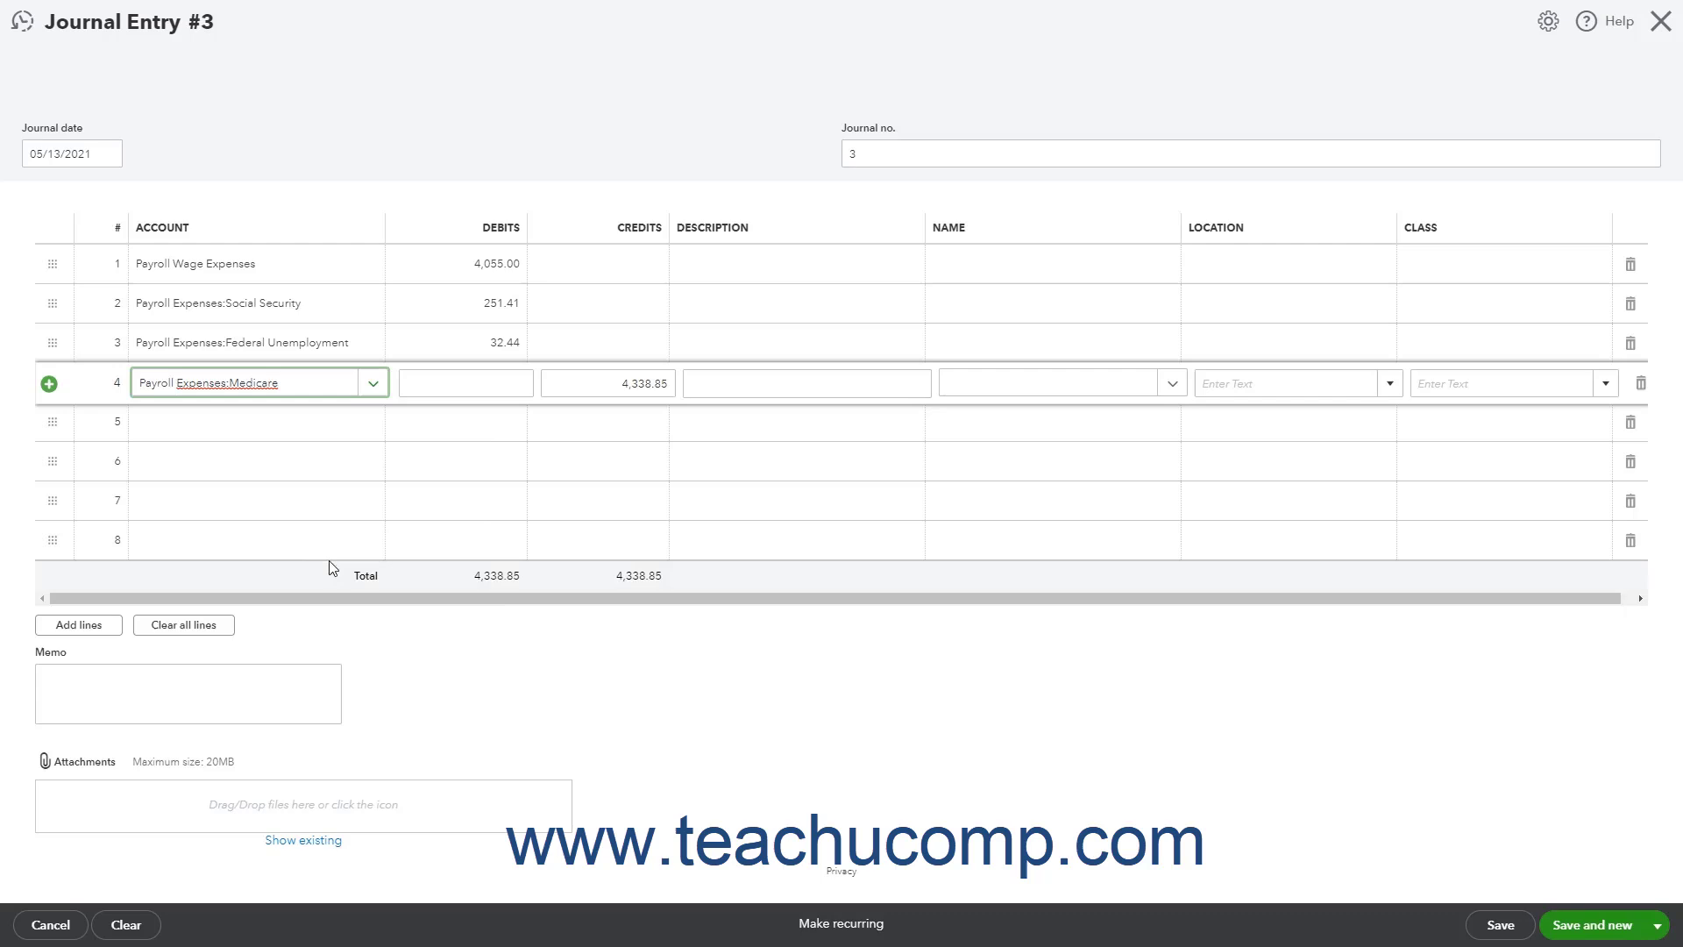
left_click(607, 383)
key("BackSpace")
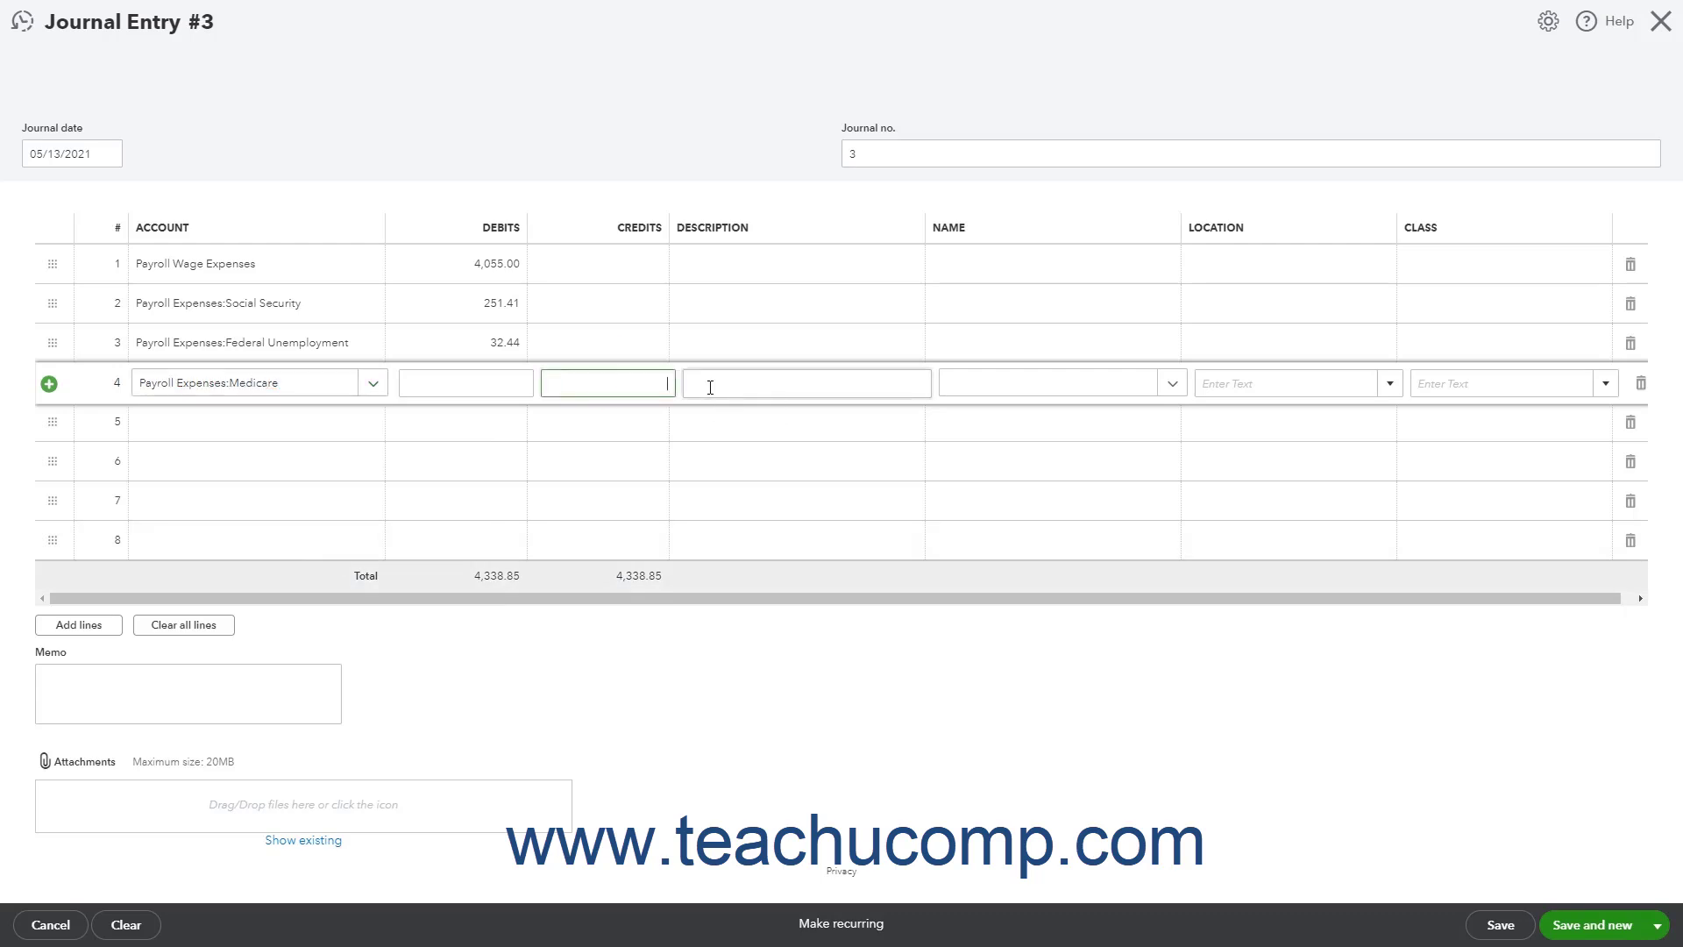
key("shift+Tab")
type("58.80")
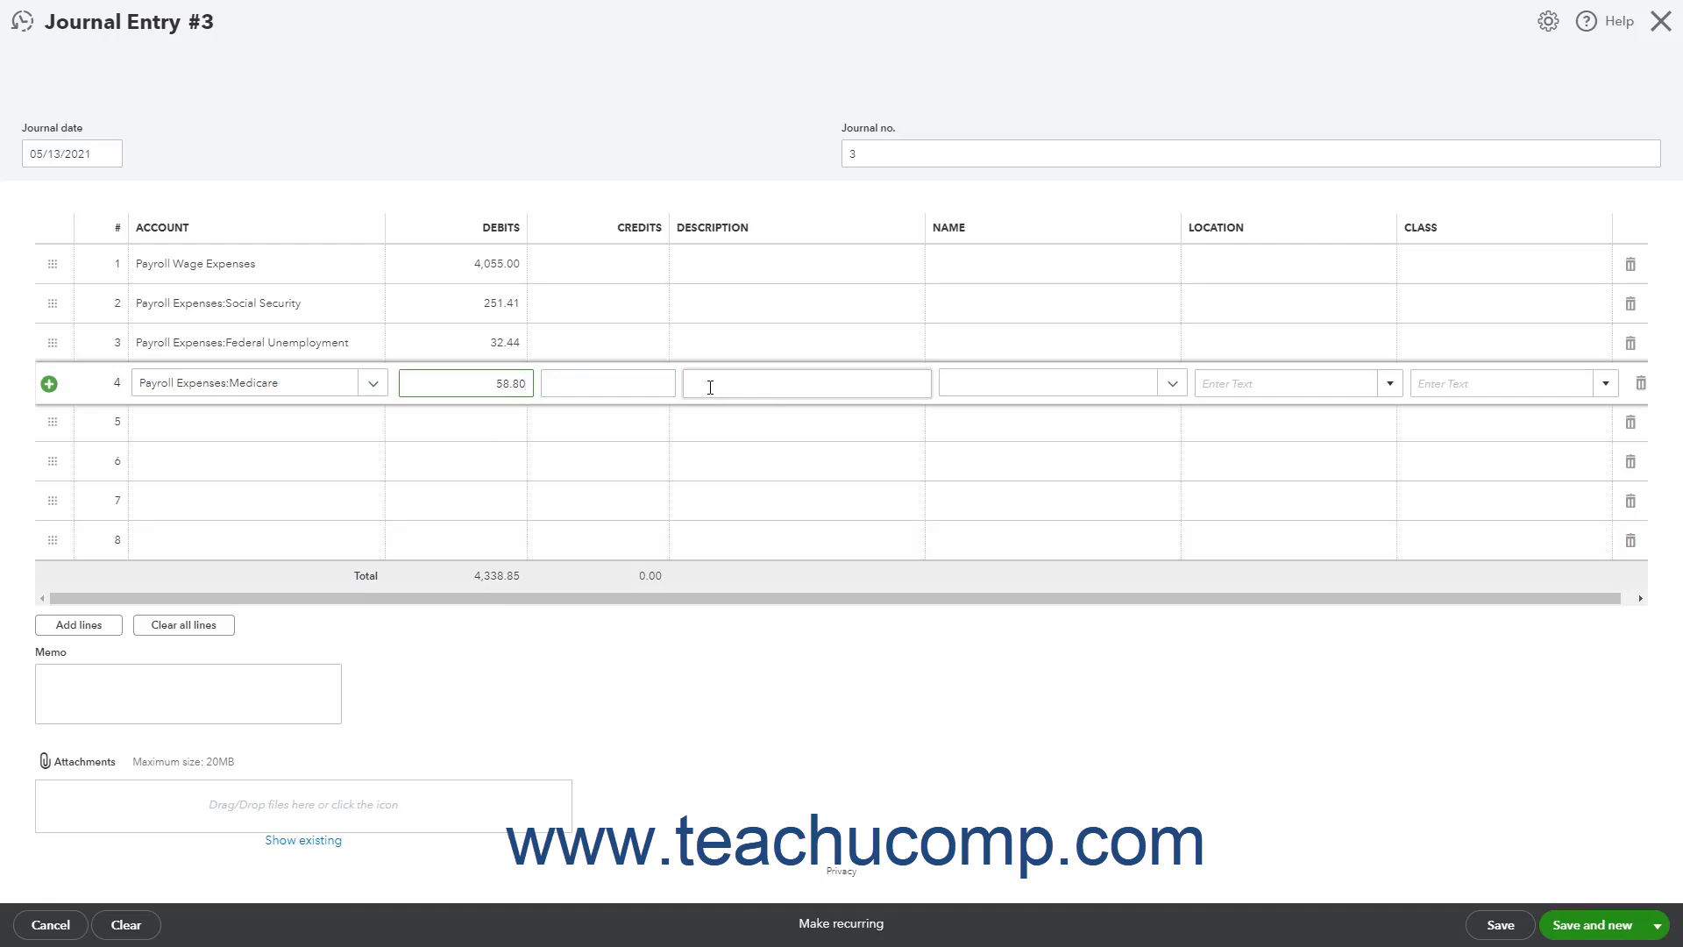
left_click(368, 434)
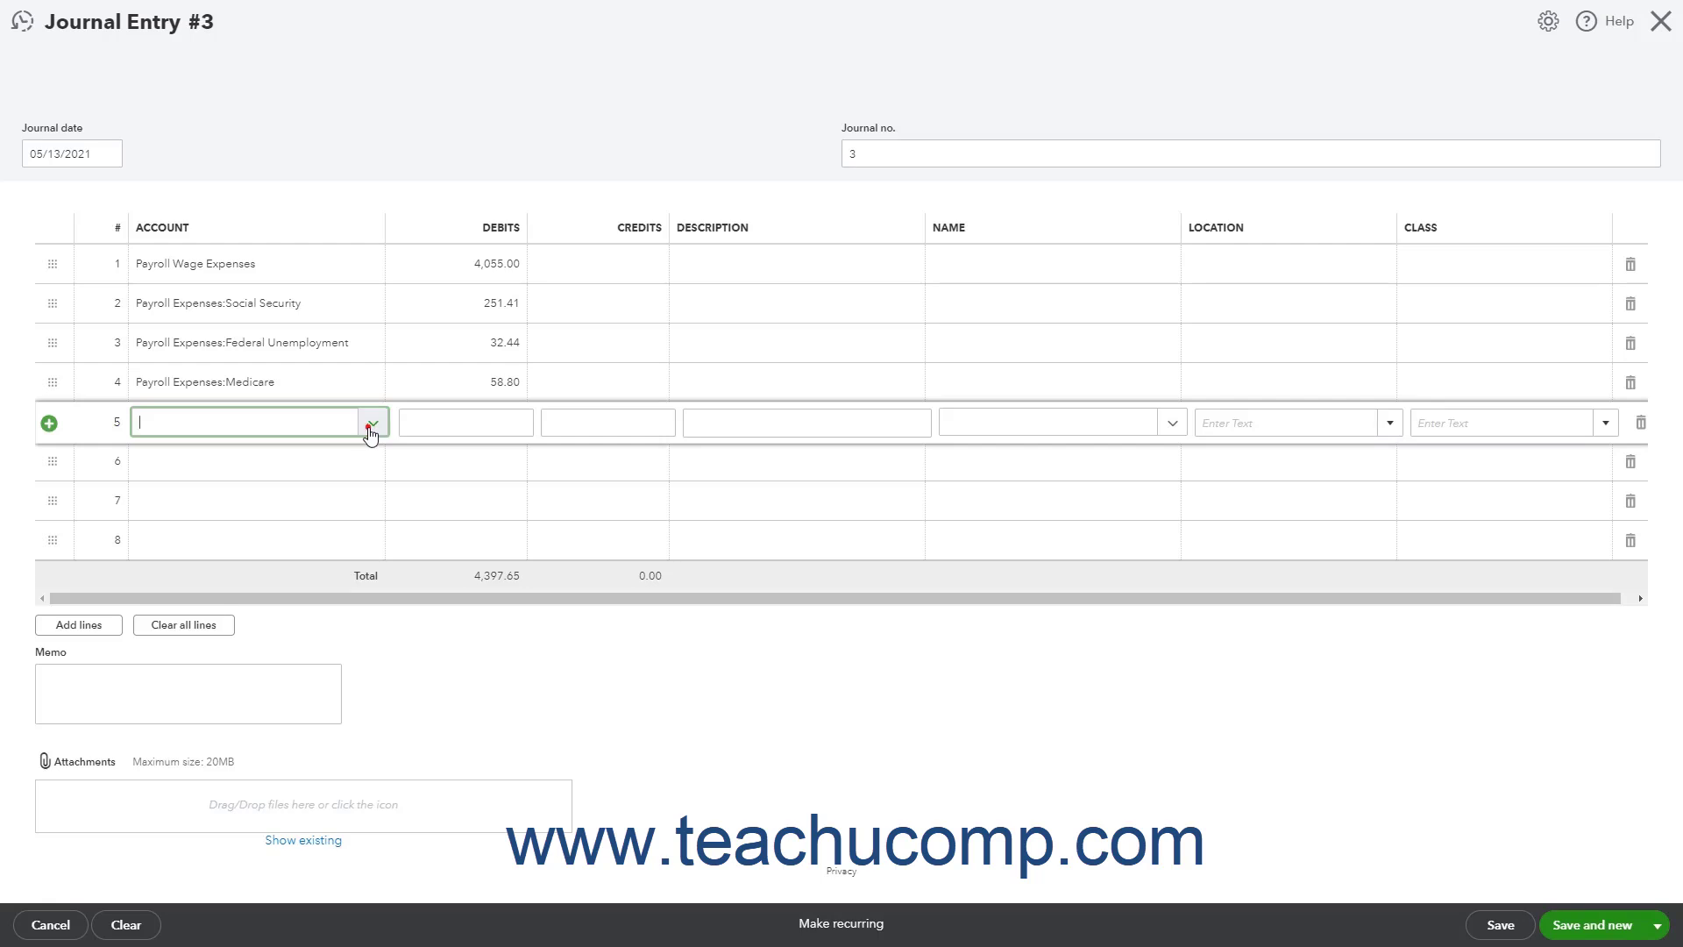
Debit State Taxes 137.87 on line 5, clearing the auto-filled credit.
left_click(373, 424)
scroll(263, 578, "down", 5)
left_click(263, 602)
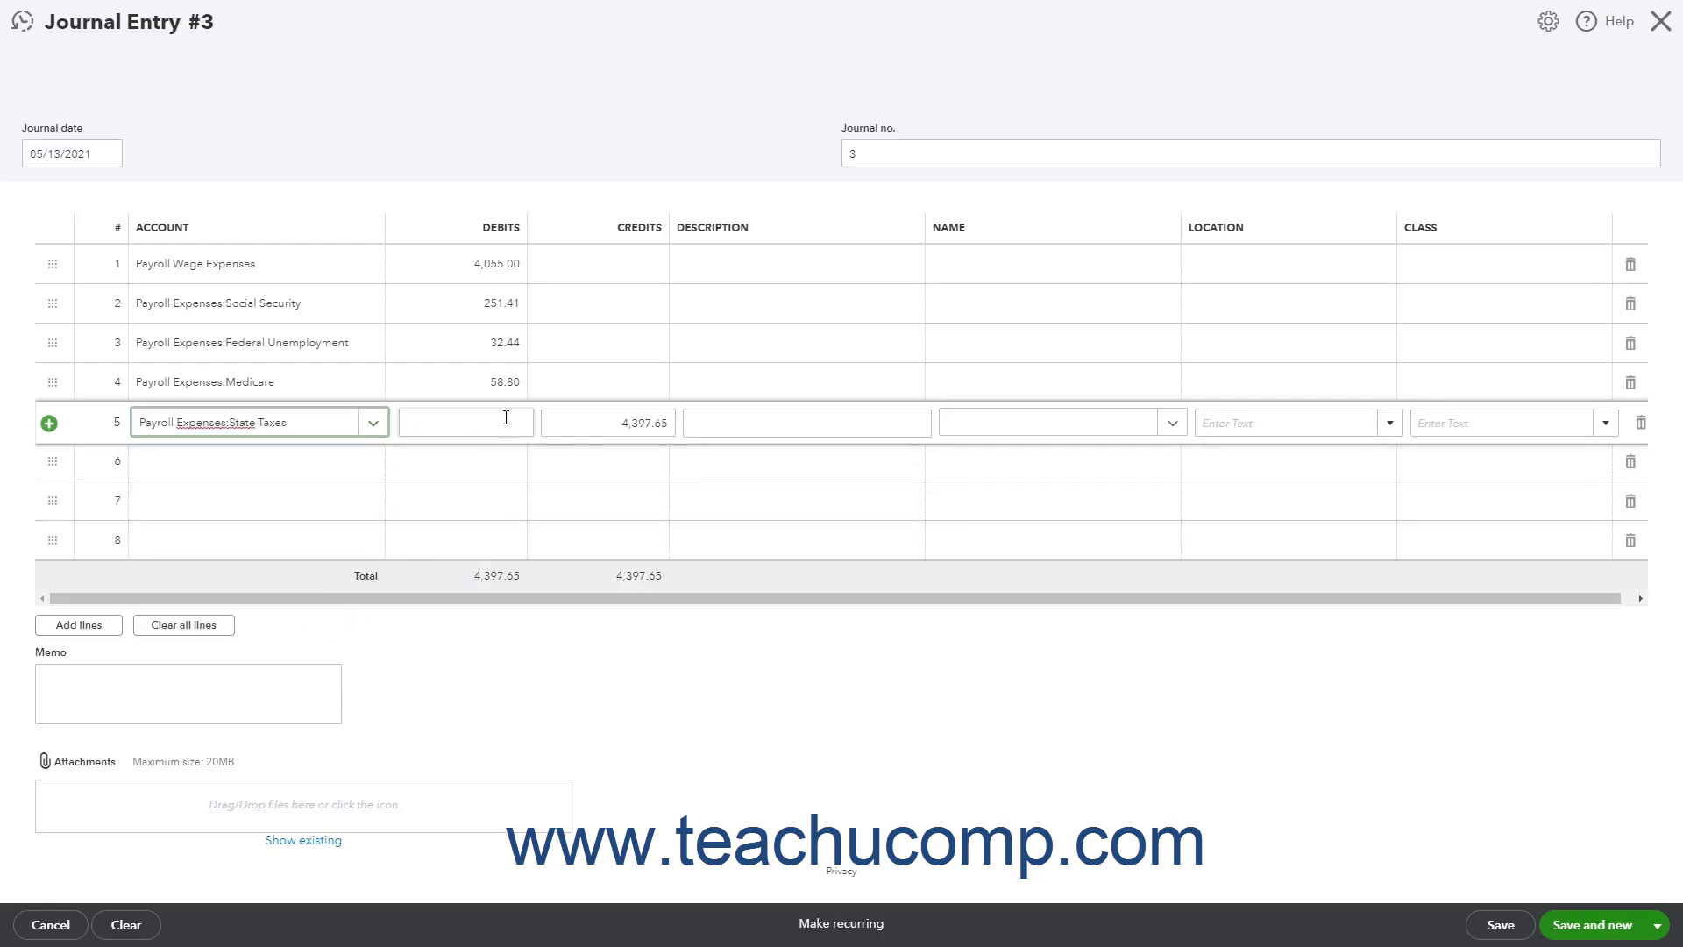
left_click(593, 422)
key("BackSpace")
key("shift+Tab")
type("13")
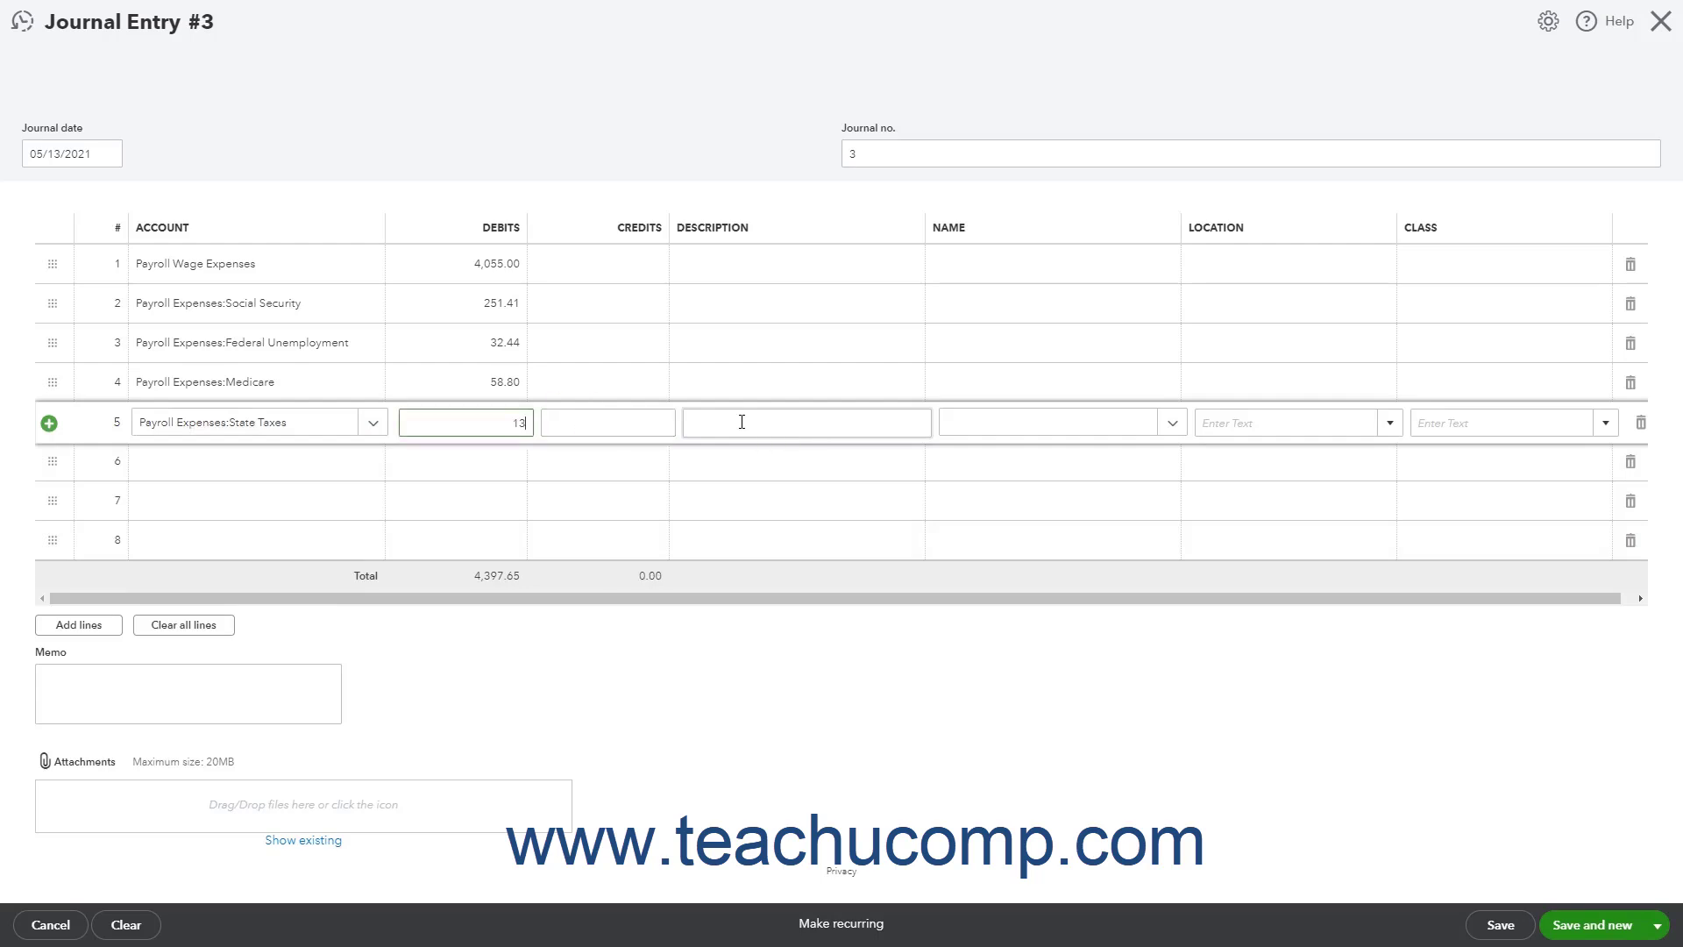
type("7.87")
left_click(346, 462)
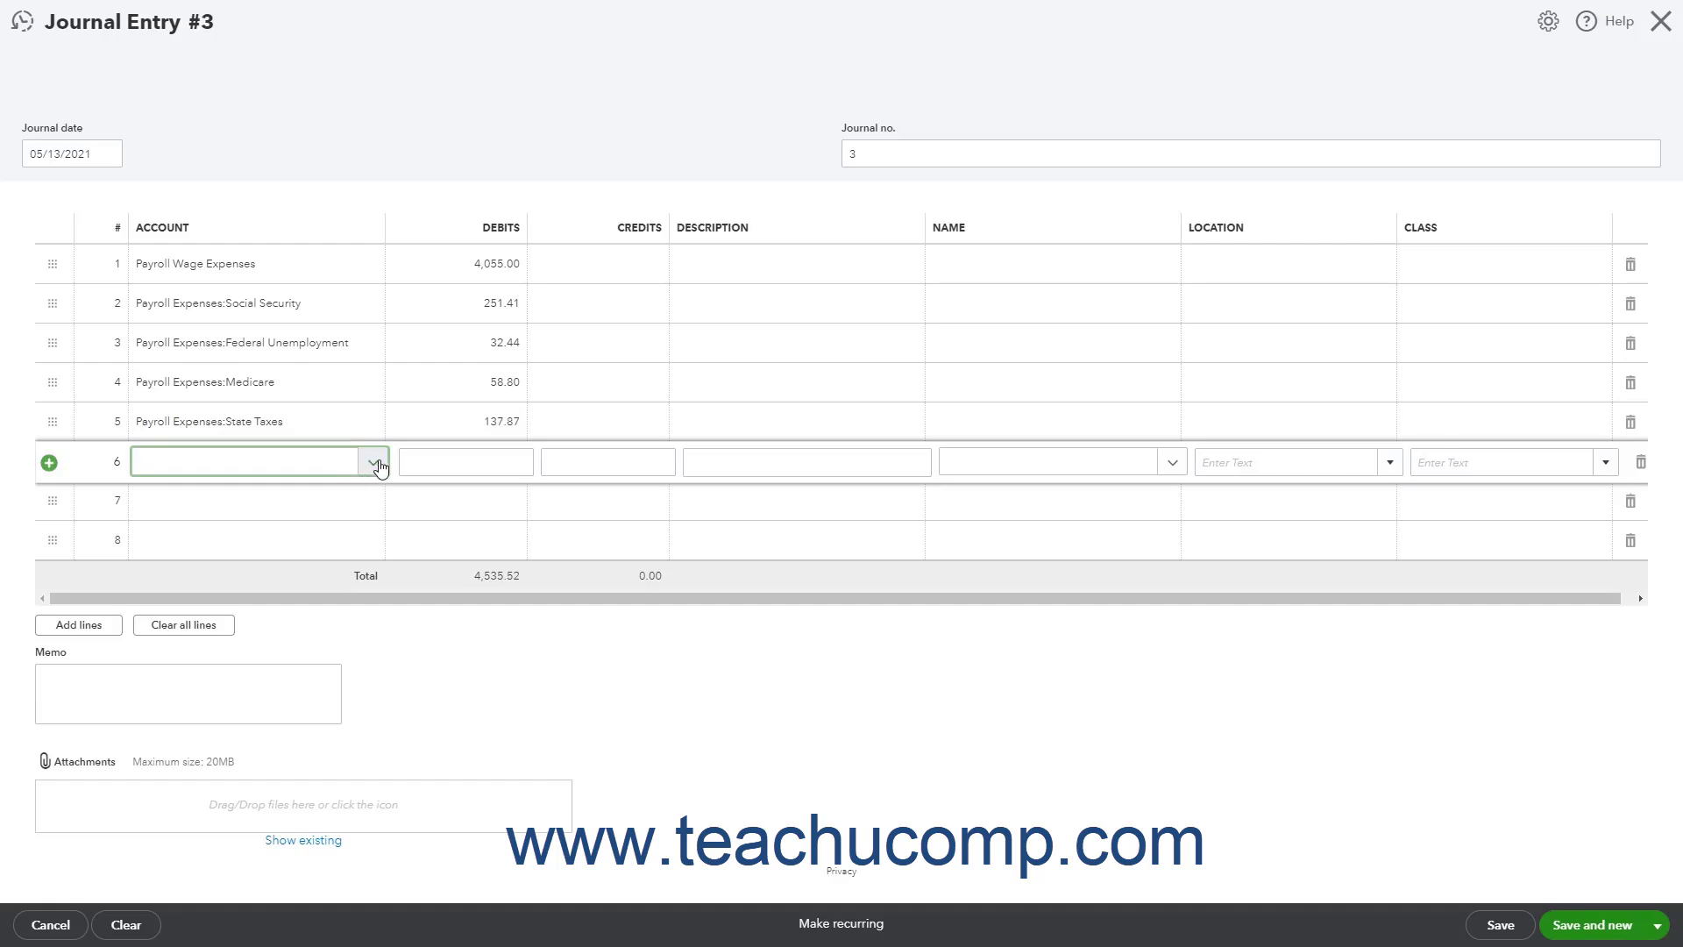
Debit Payroll Processing Fees 45.00 on line 6, replacing the auto-filled credit.
left_click(373, 462)
scroll(362, 605, "down", 5)
left_click(360, 596)
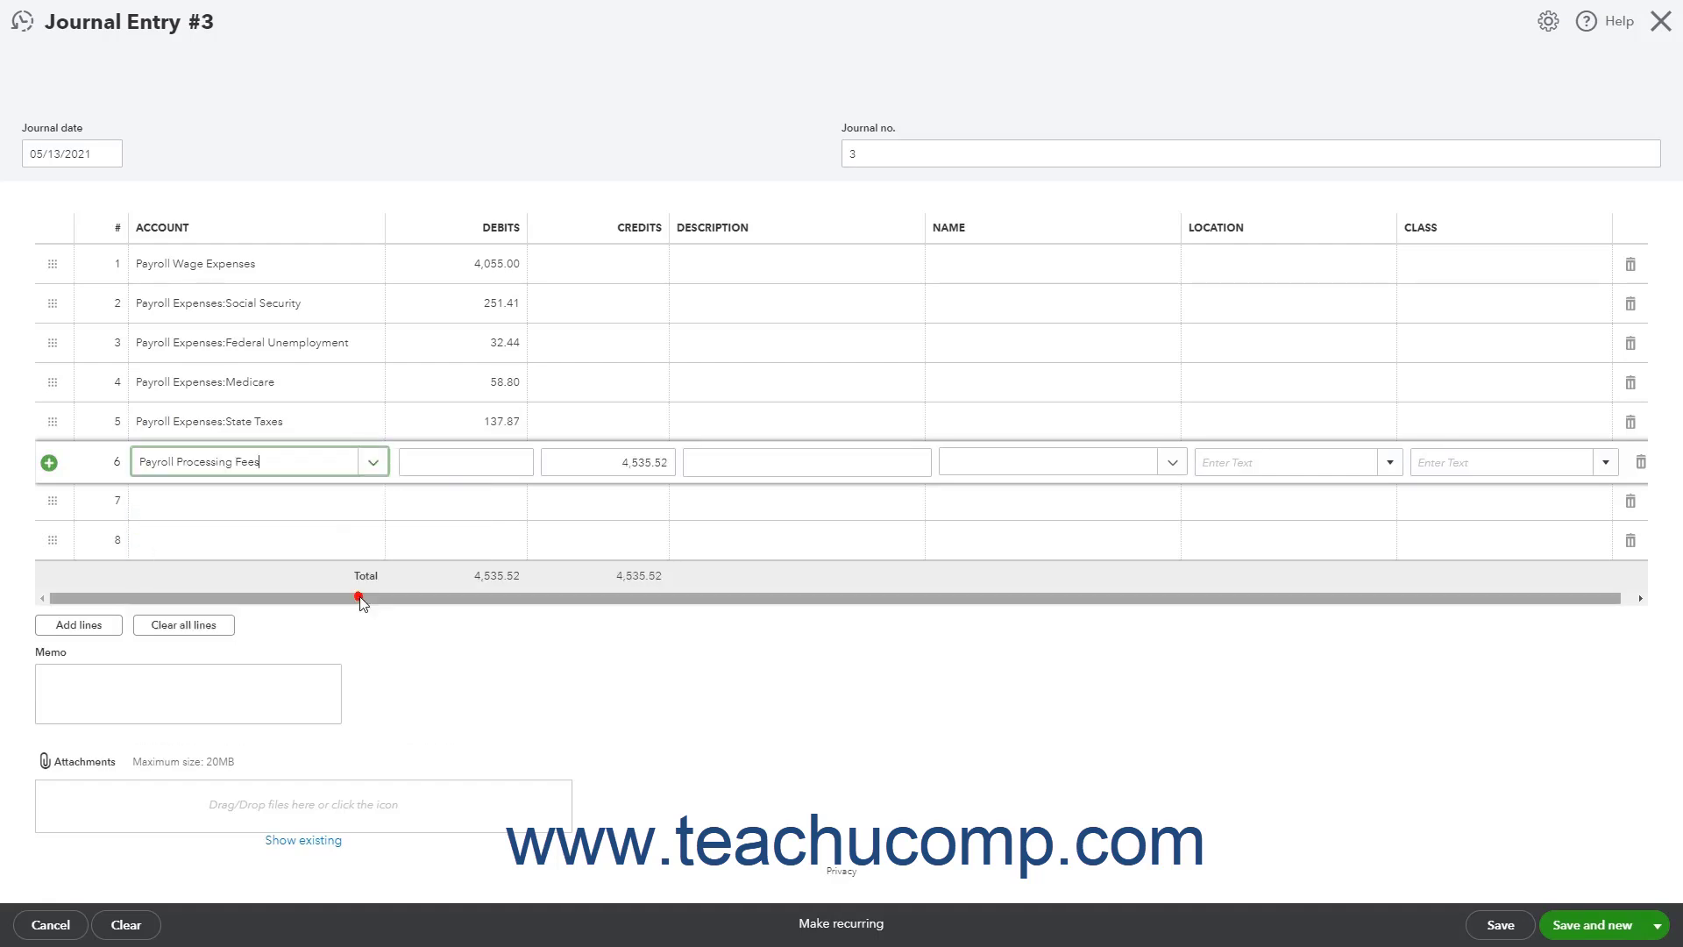
left_click(603, 462)
key("ctrl+a")
key("Delete")
key("shift+Tab")
type("45.00")
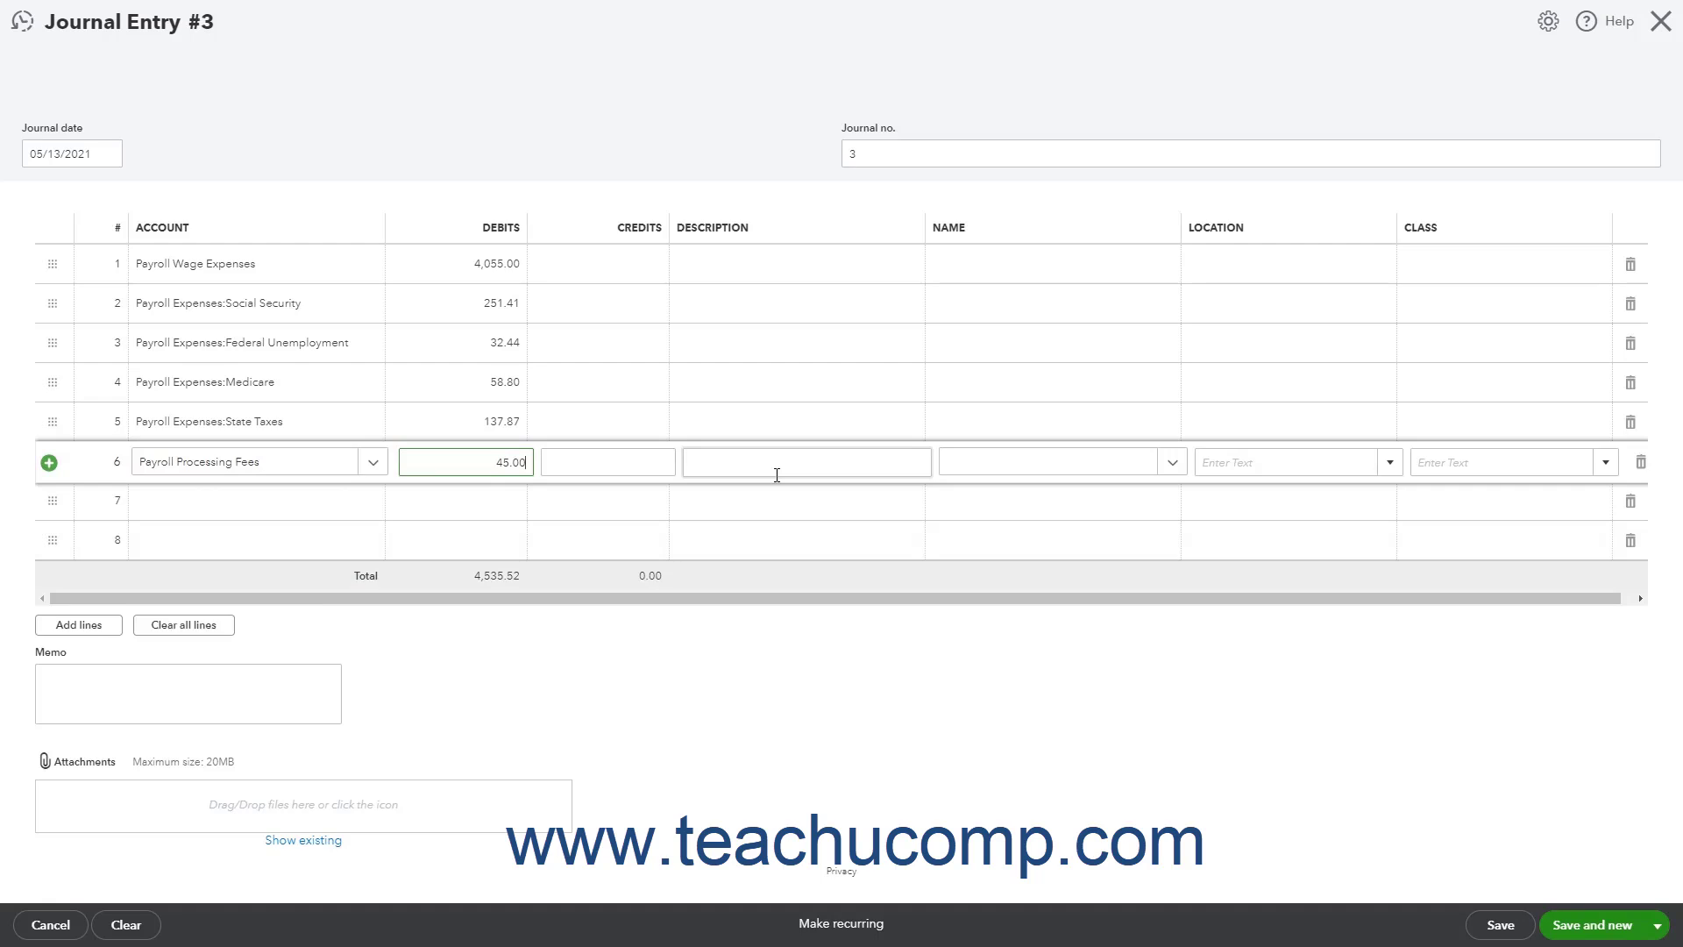
left_click(355, 504)
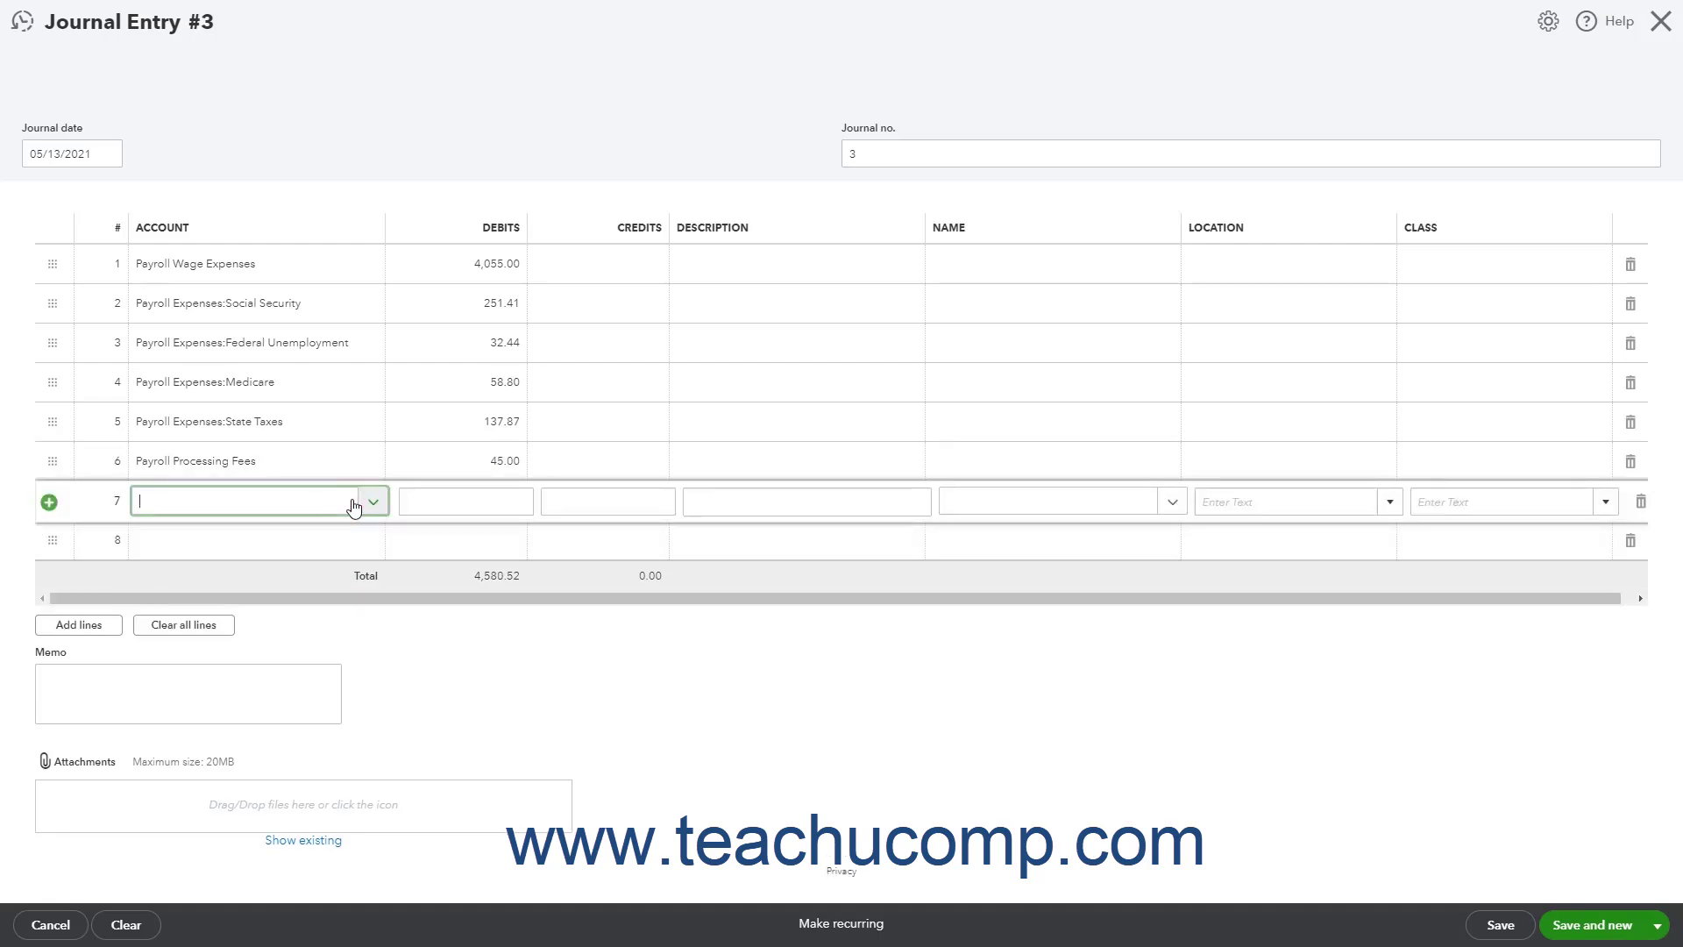
Credit Checking on line 7 with the balancing 4,580.52.
left_click(372, 503)
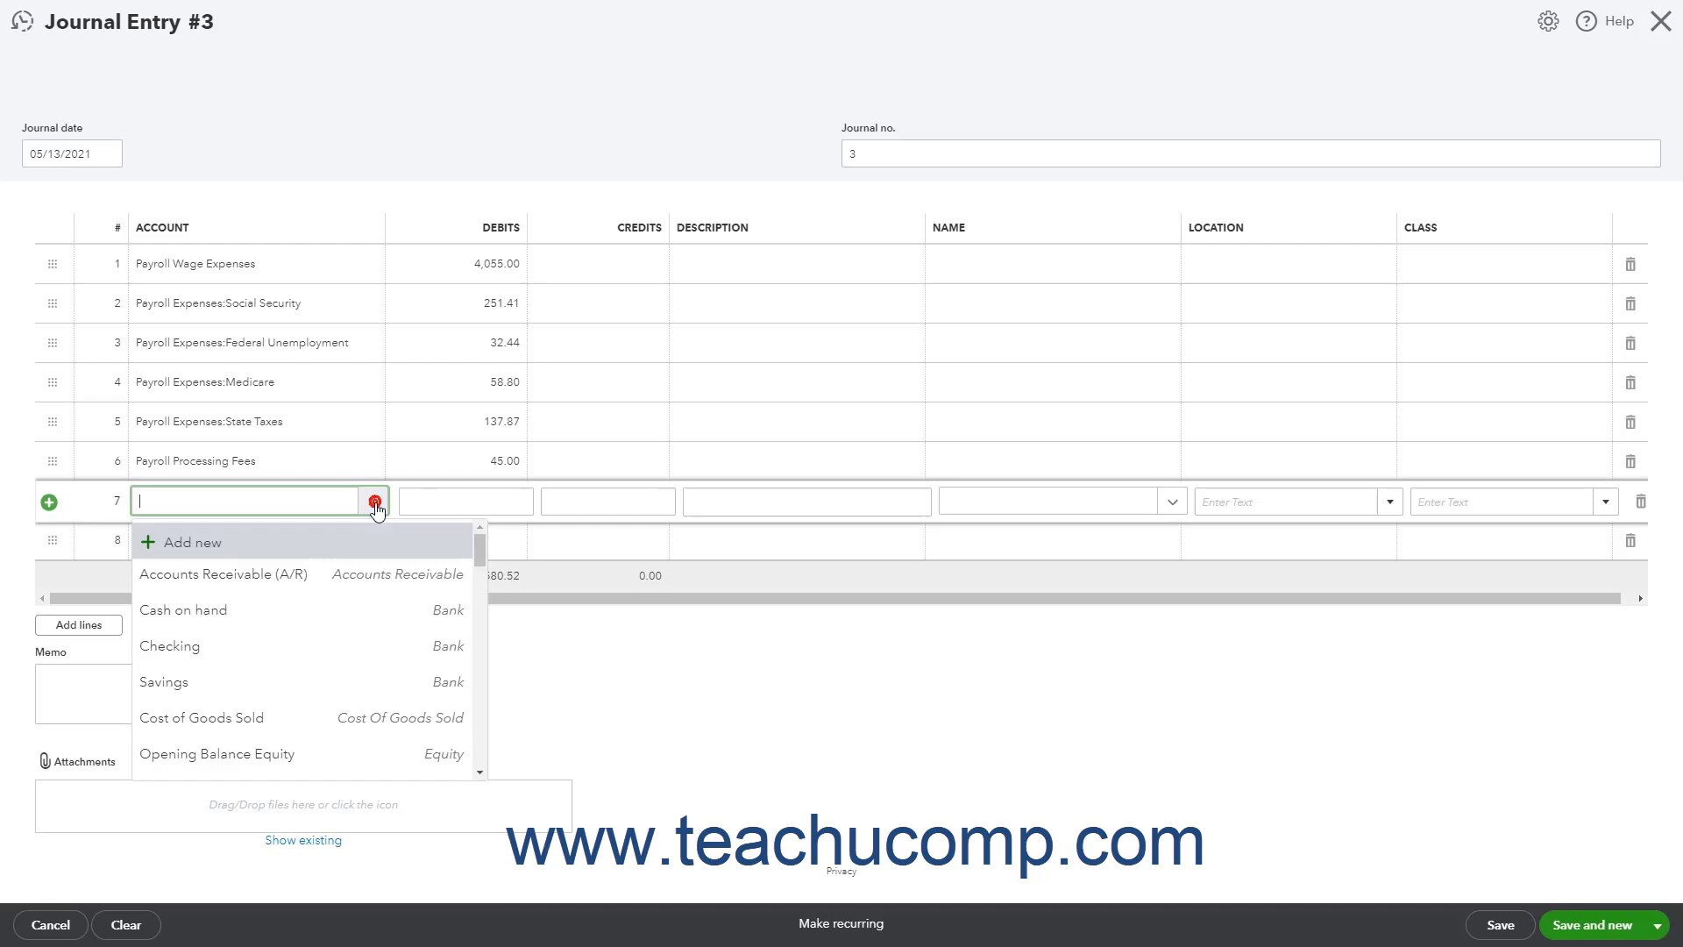
left_click(290, 645)
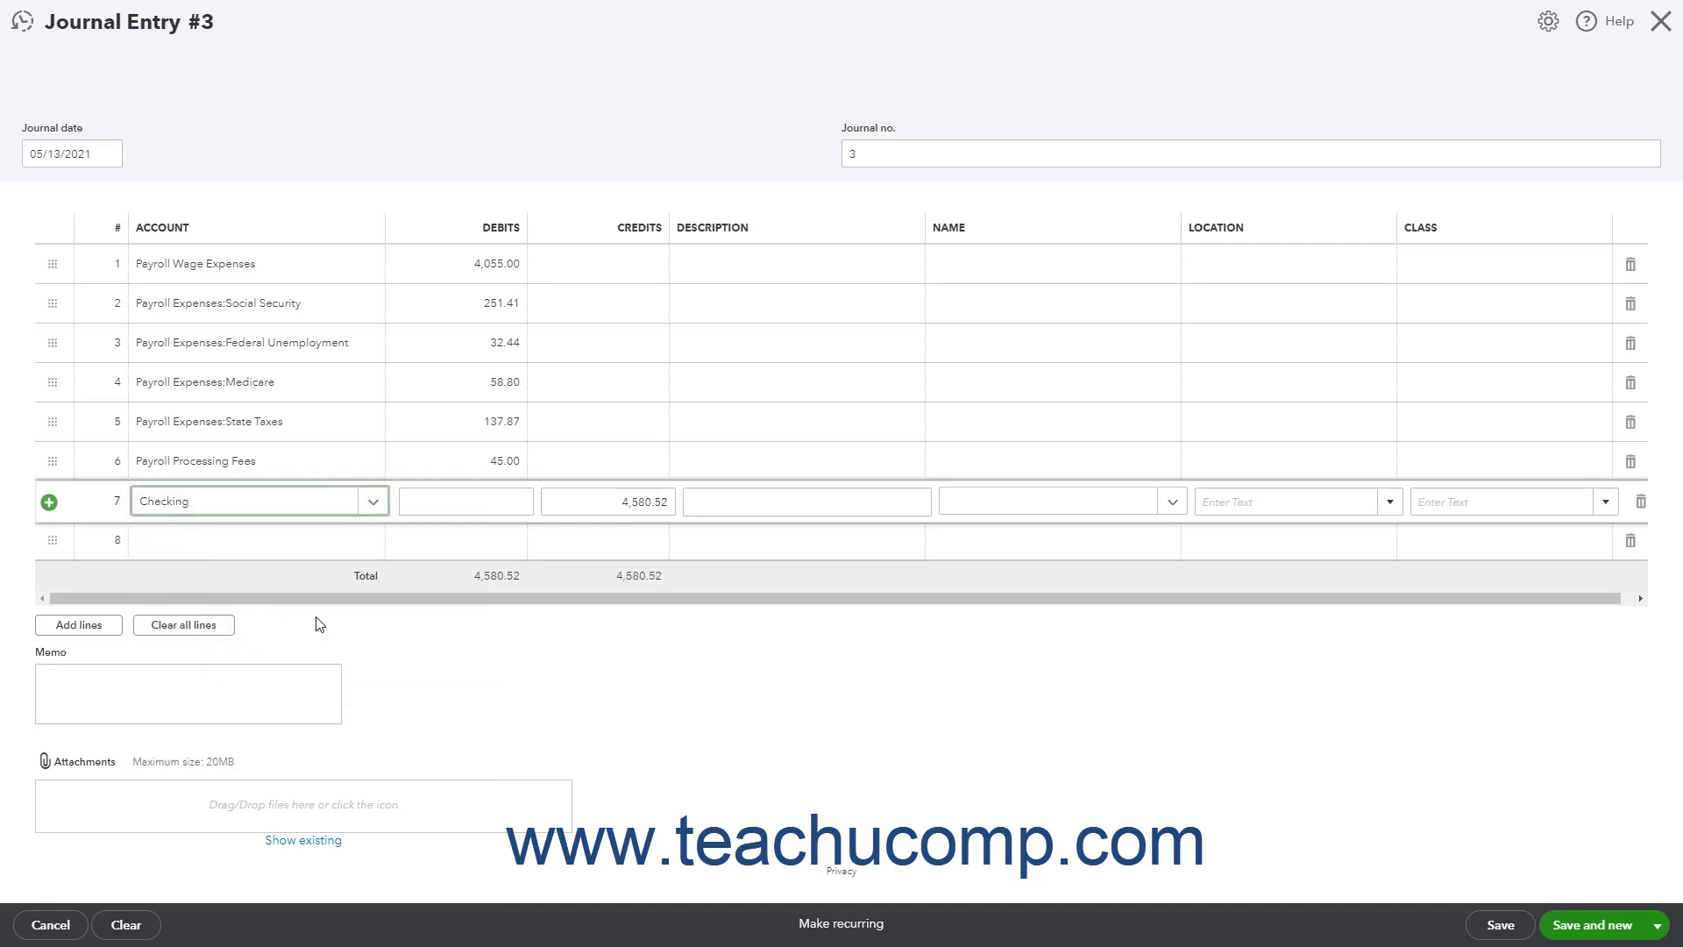
left_click(602, 505)
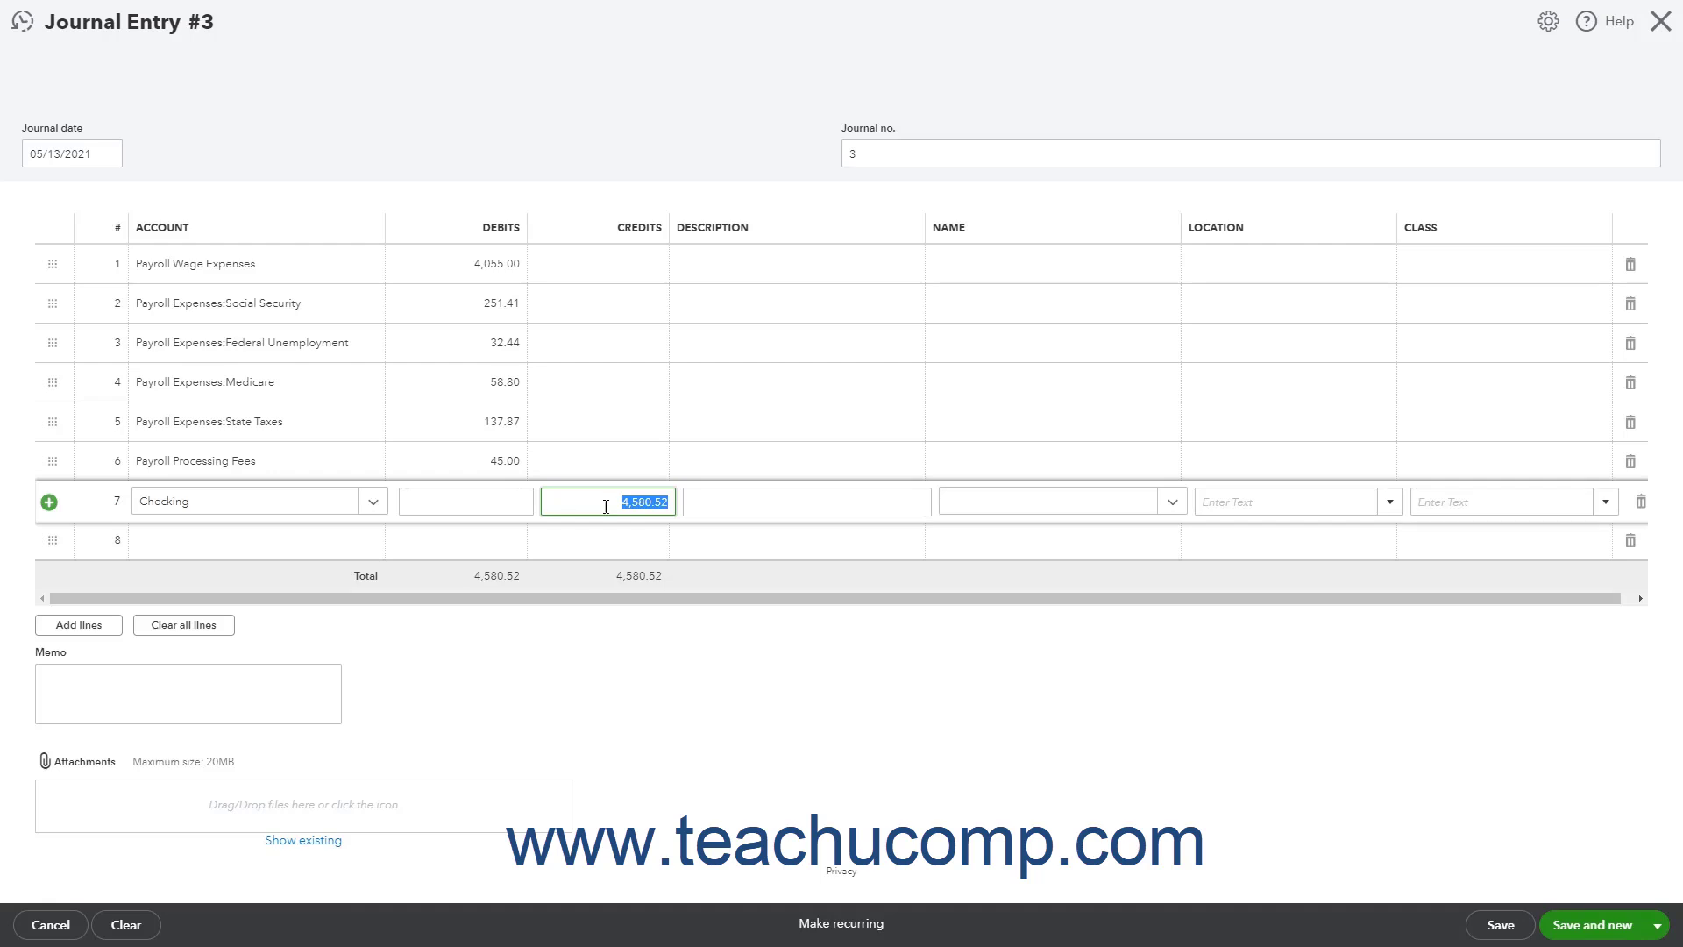
Make the journal entry recurring, naming the template 'My Payroll' with type Unscheduled.
left_click(822, 927)
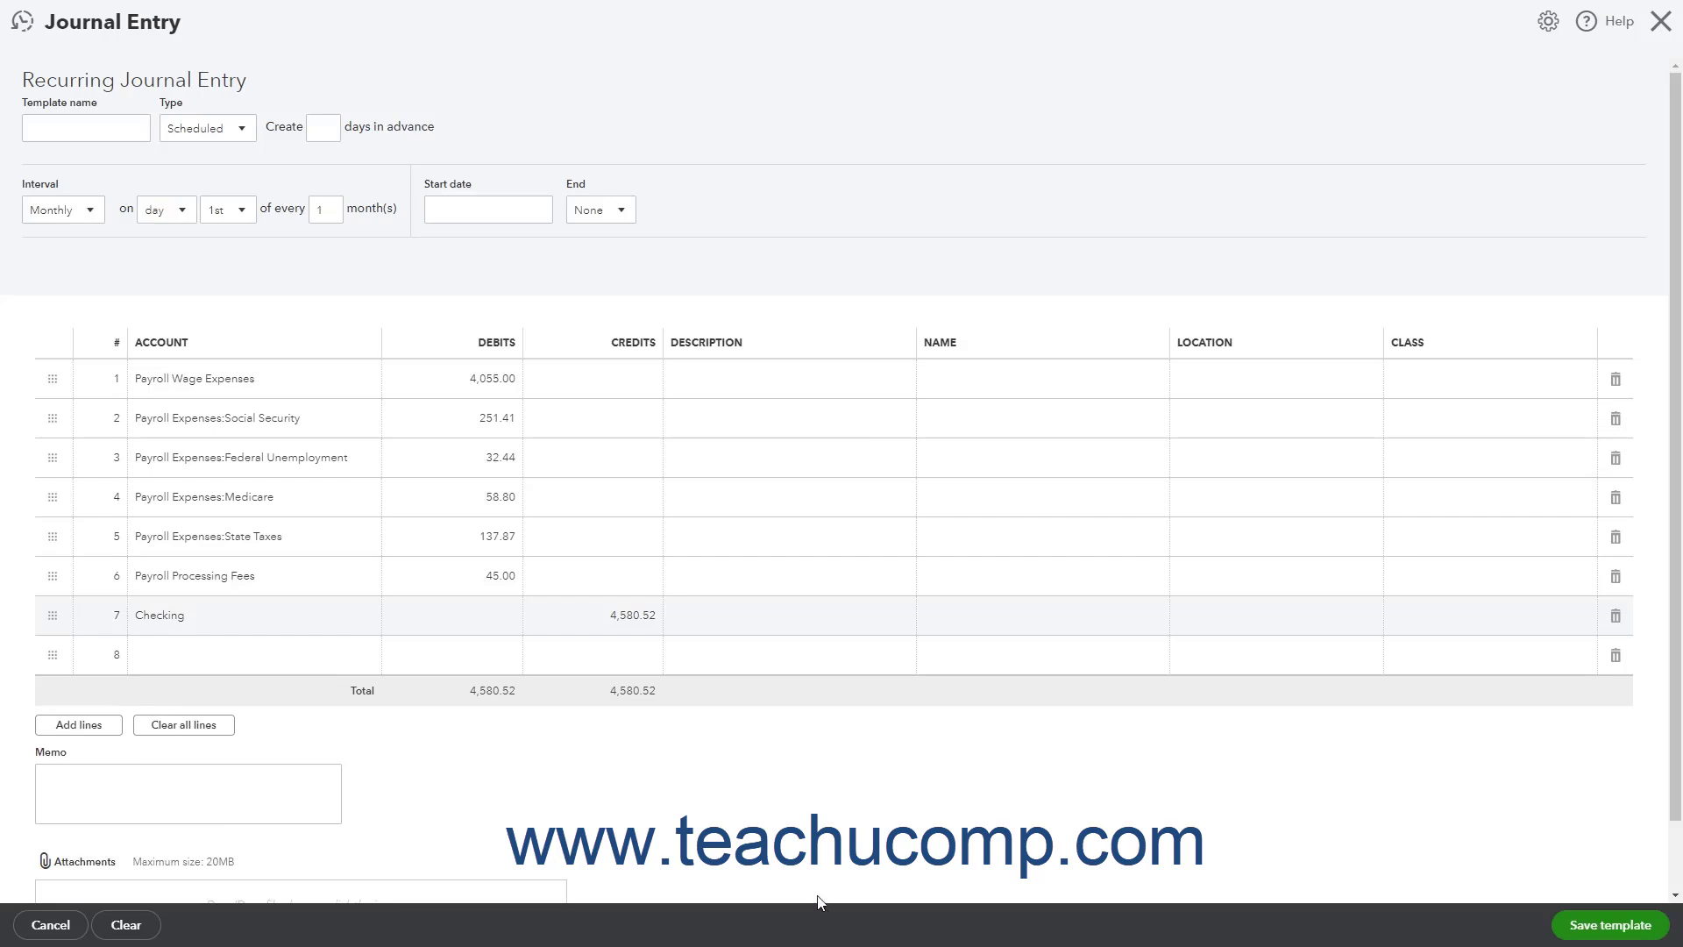
left_click(79, 129)
type("My Payroll")
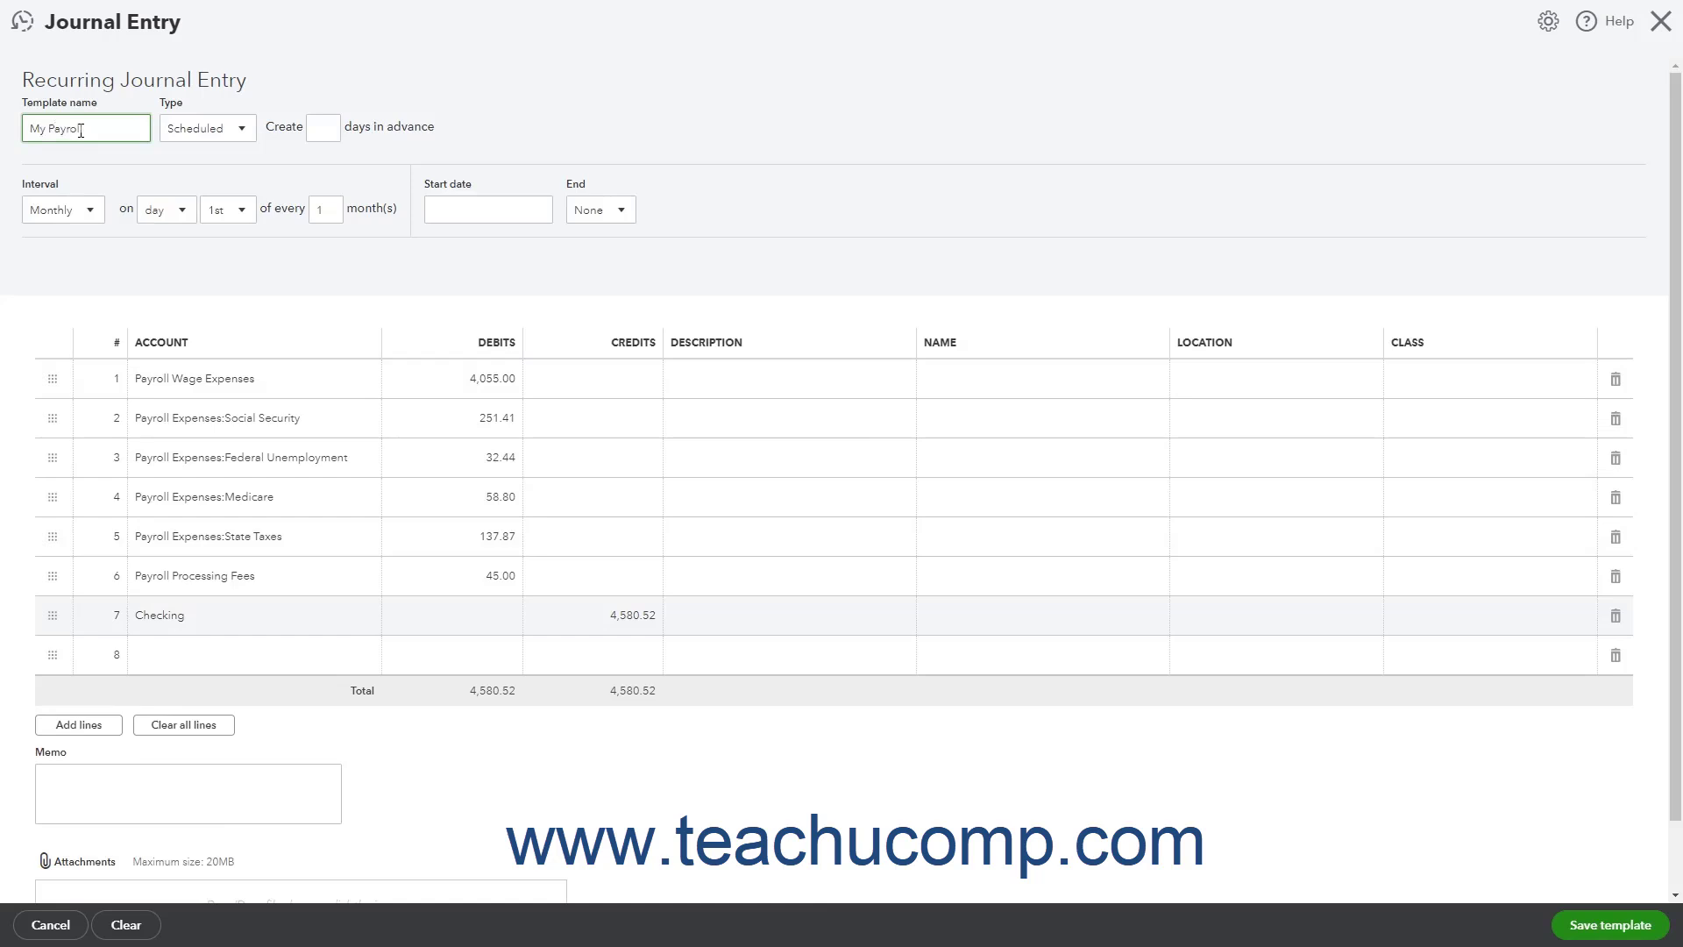
left_click(233, 130)
left_click(210, 213)
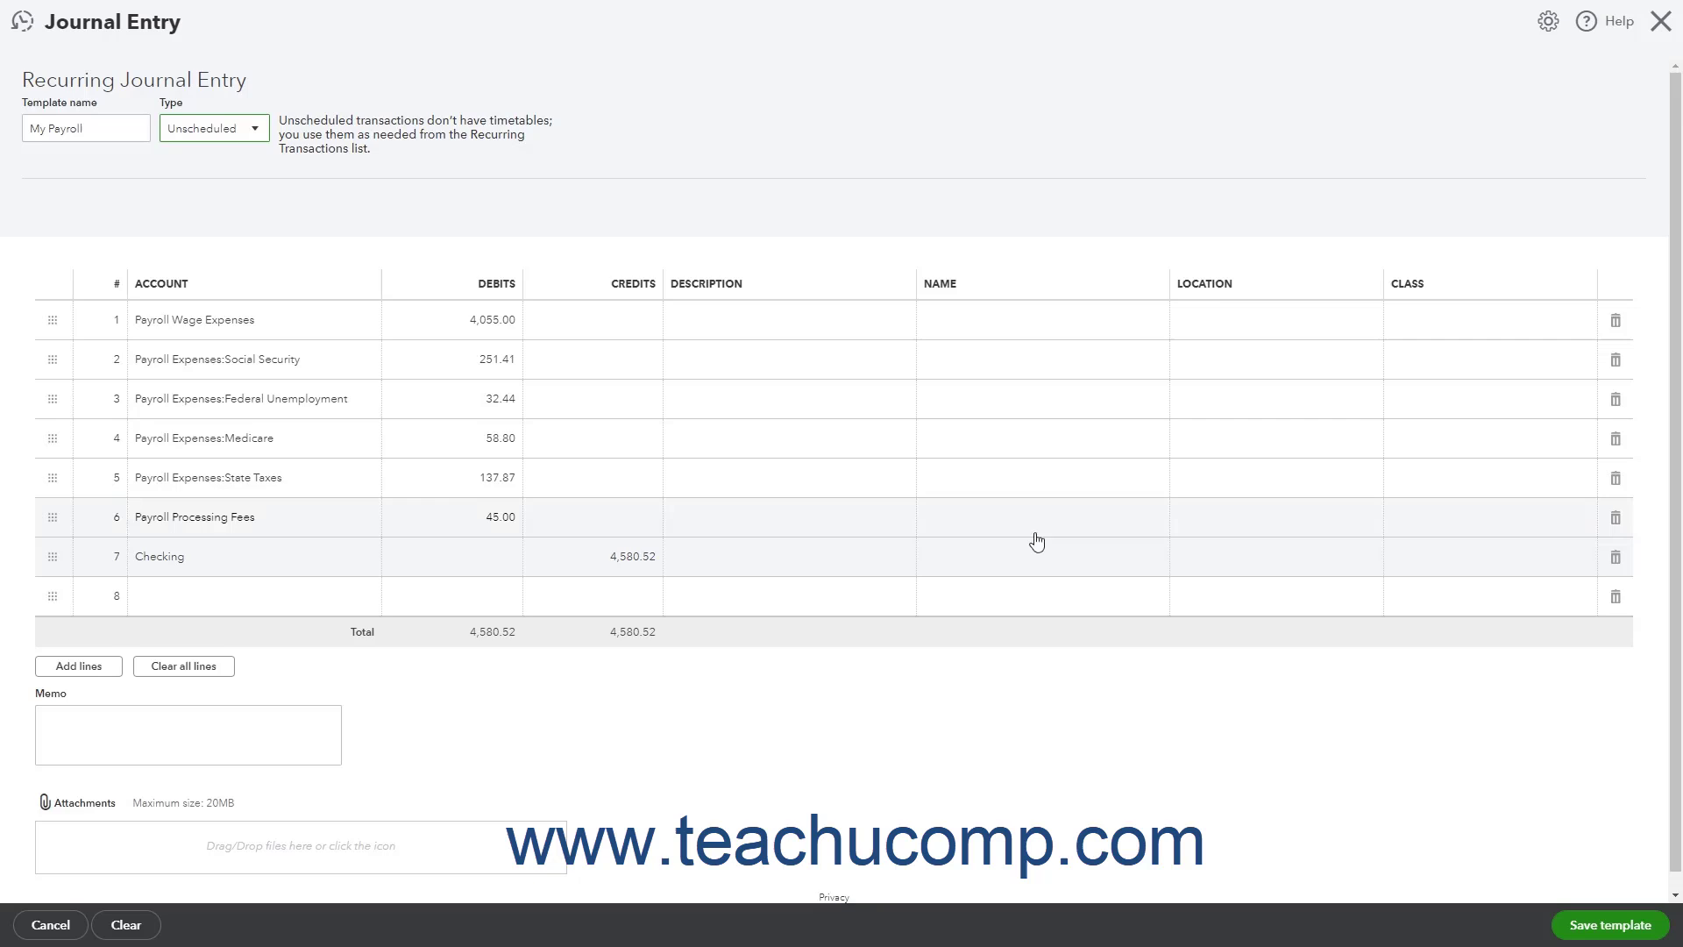
Save the My Payroll template, then choose Edit for it under Recurring transactions.
left_click(1577, 925)
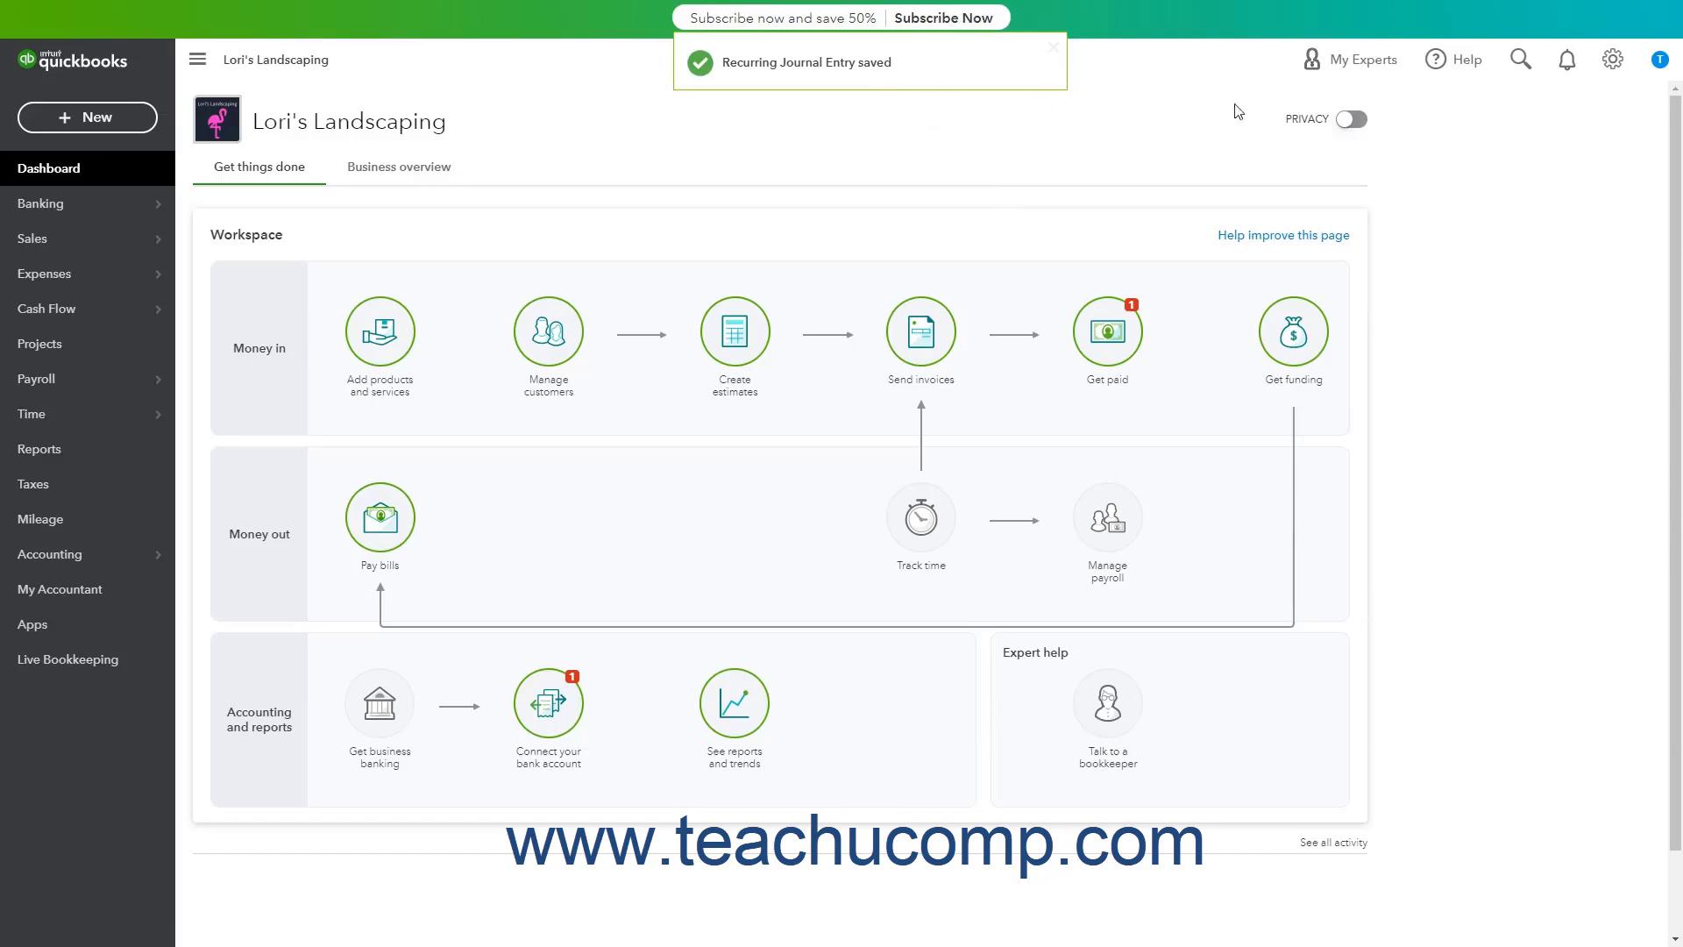
left_click(1611, 62)
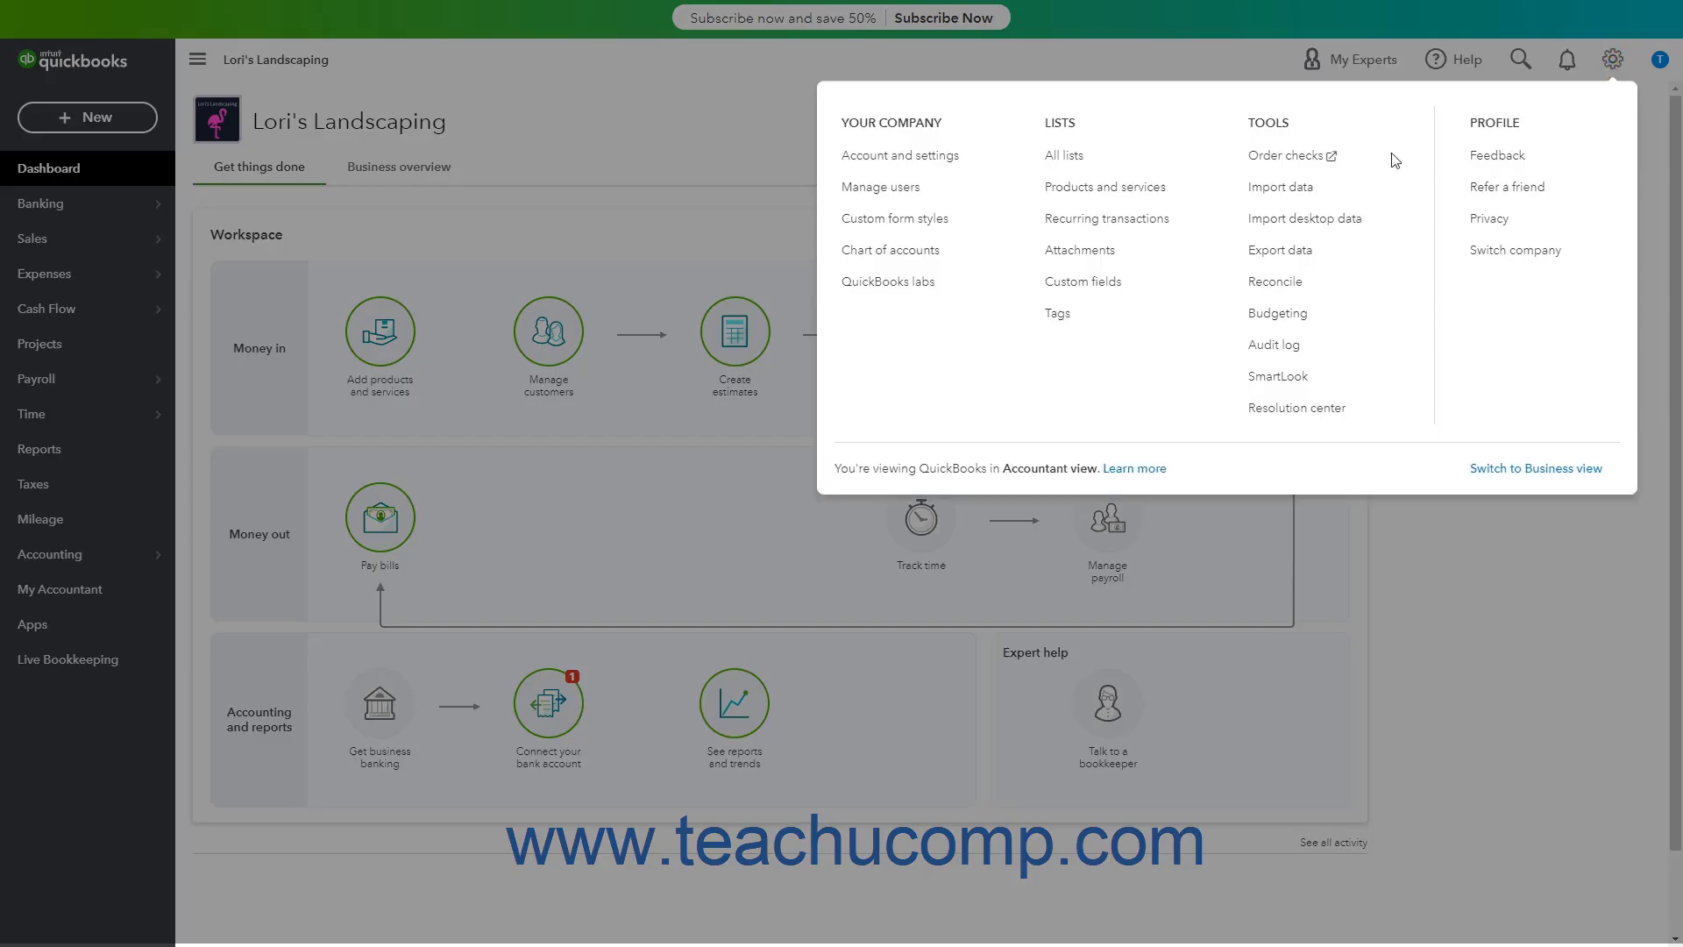
left_click(1157, 218)
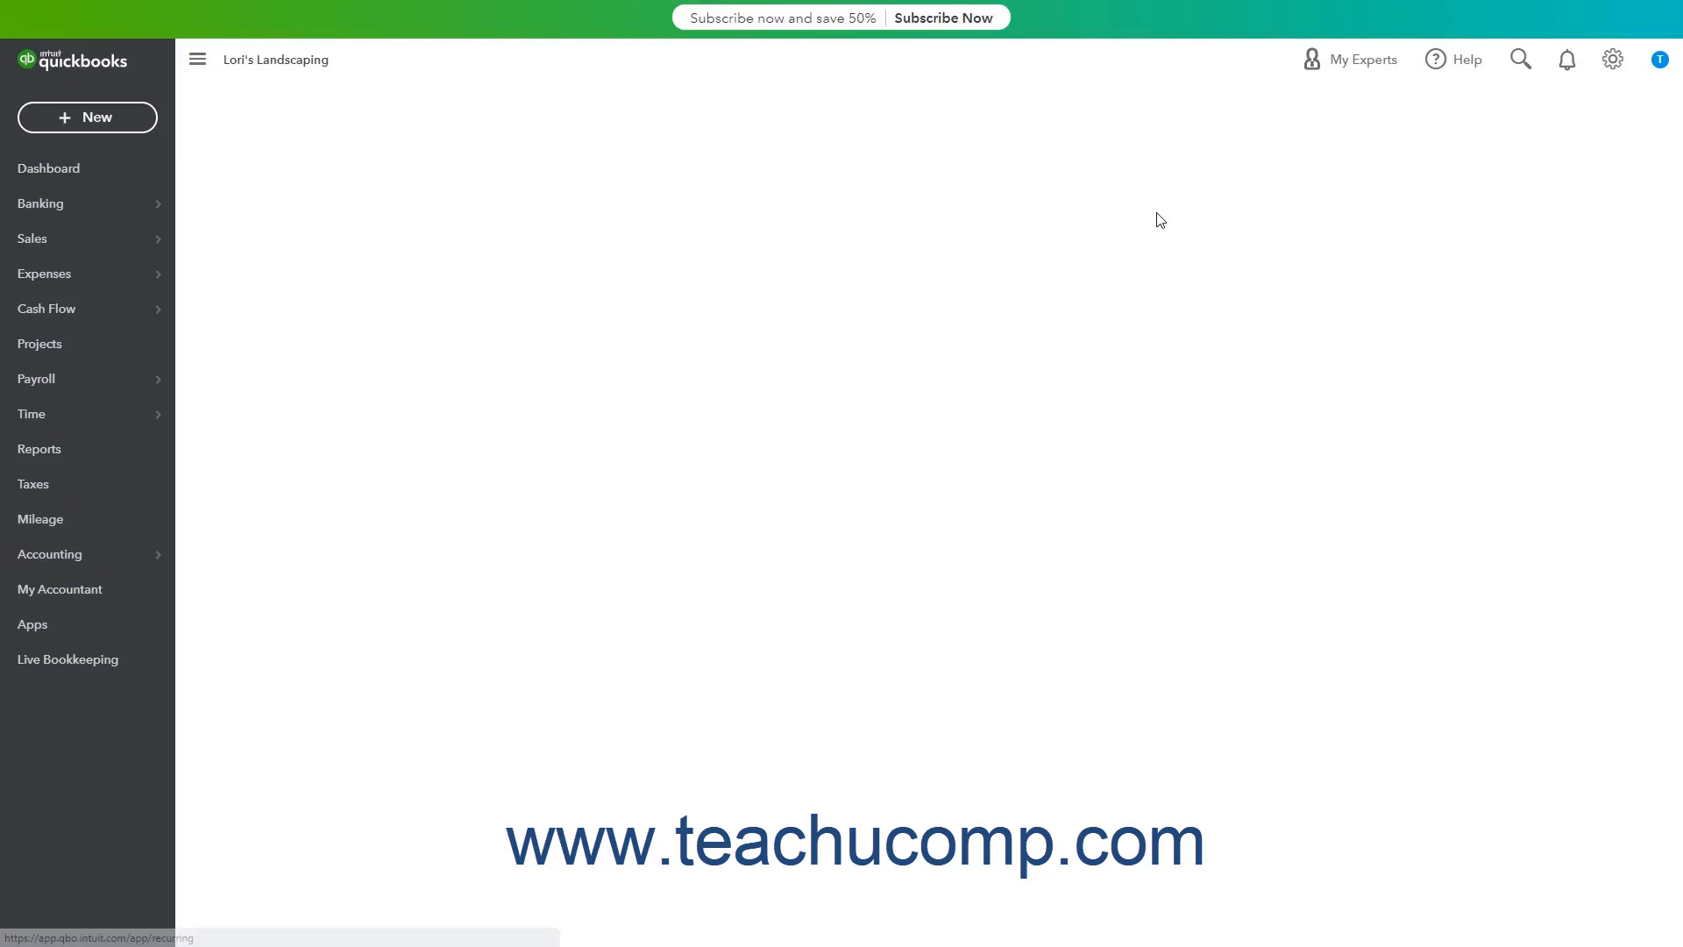
left_click(1628, 302)
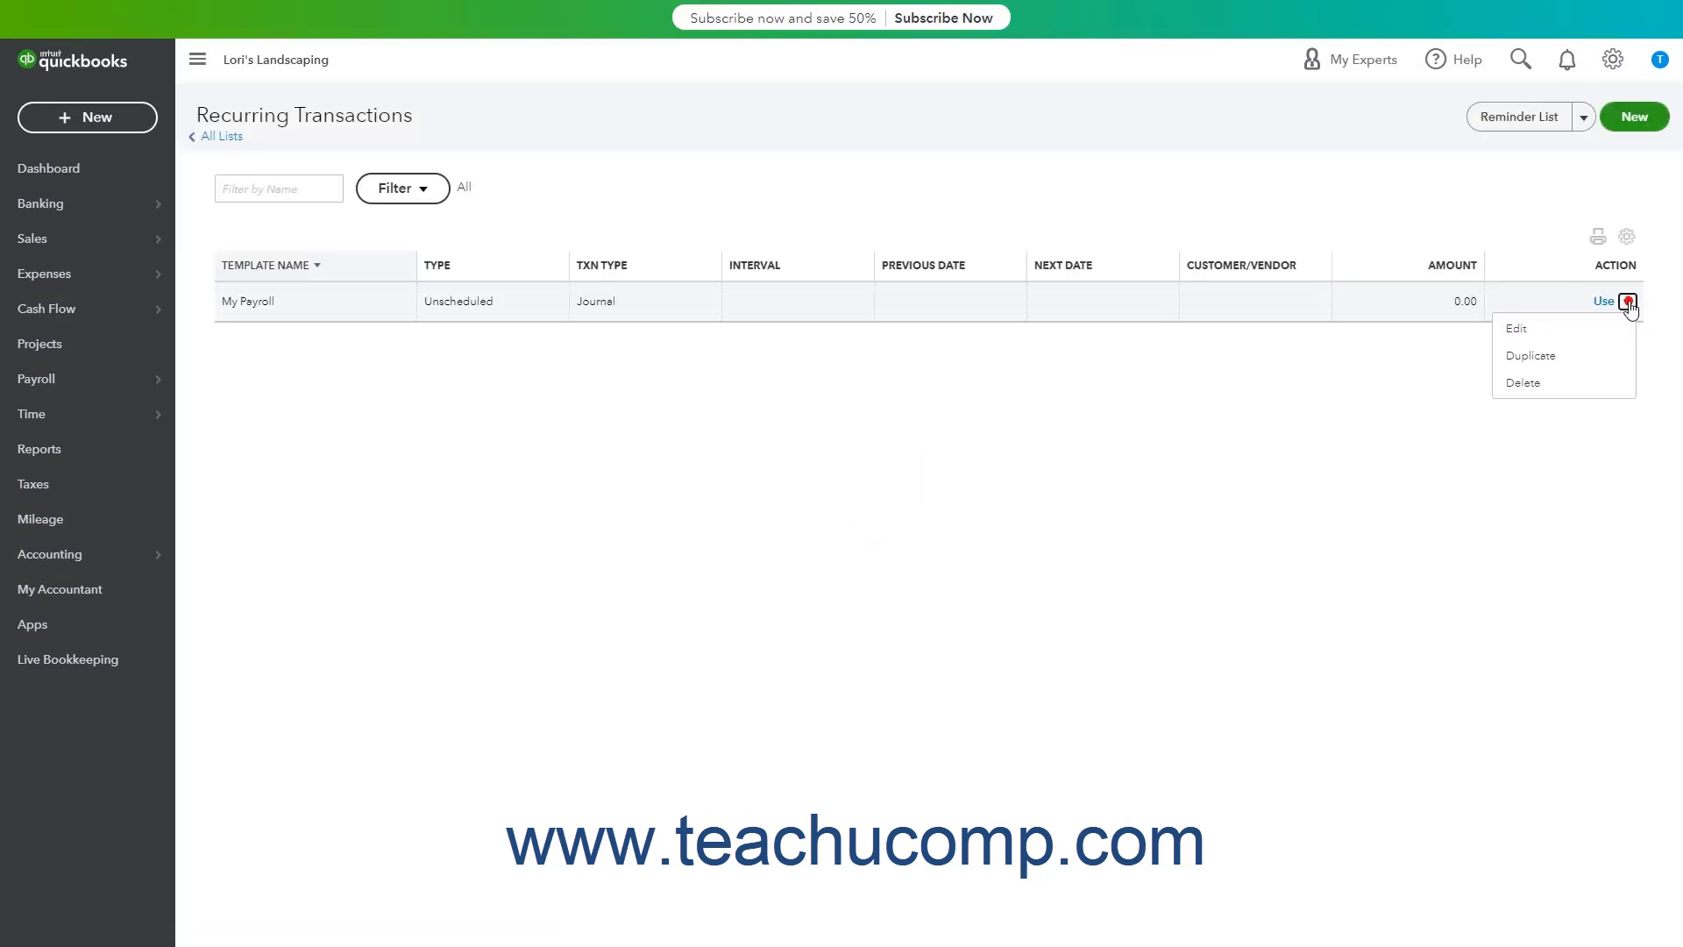
left_click(1563, 330)
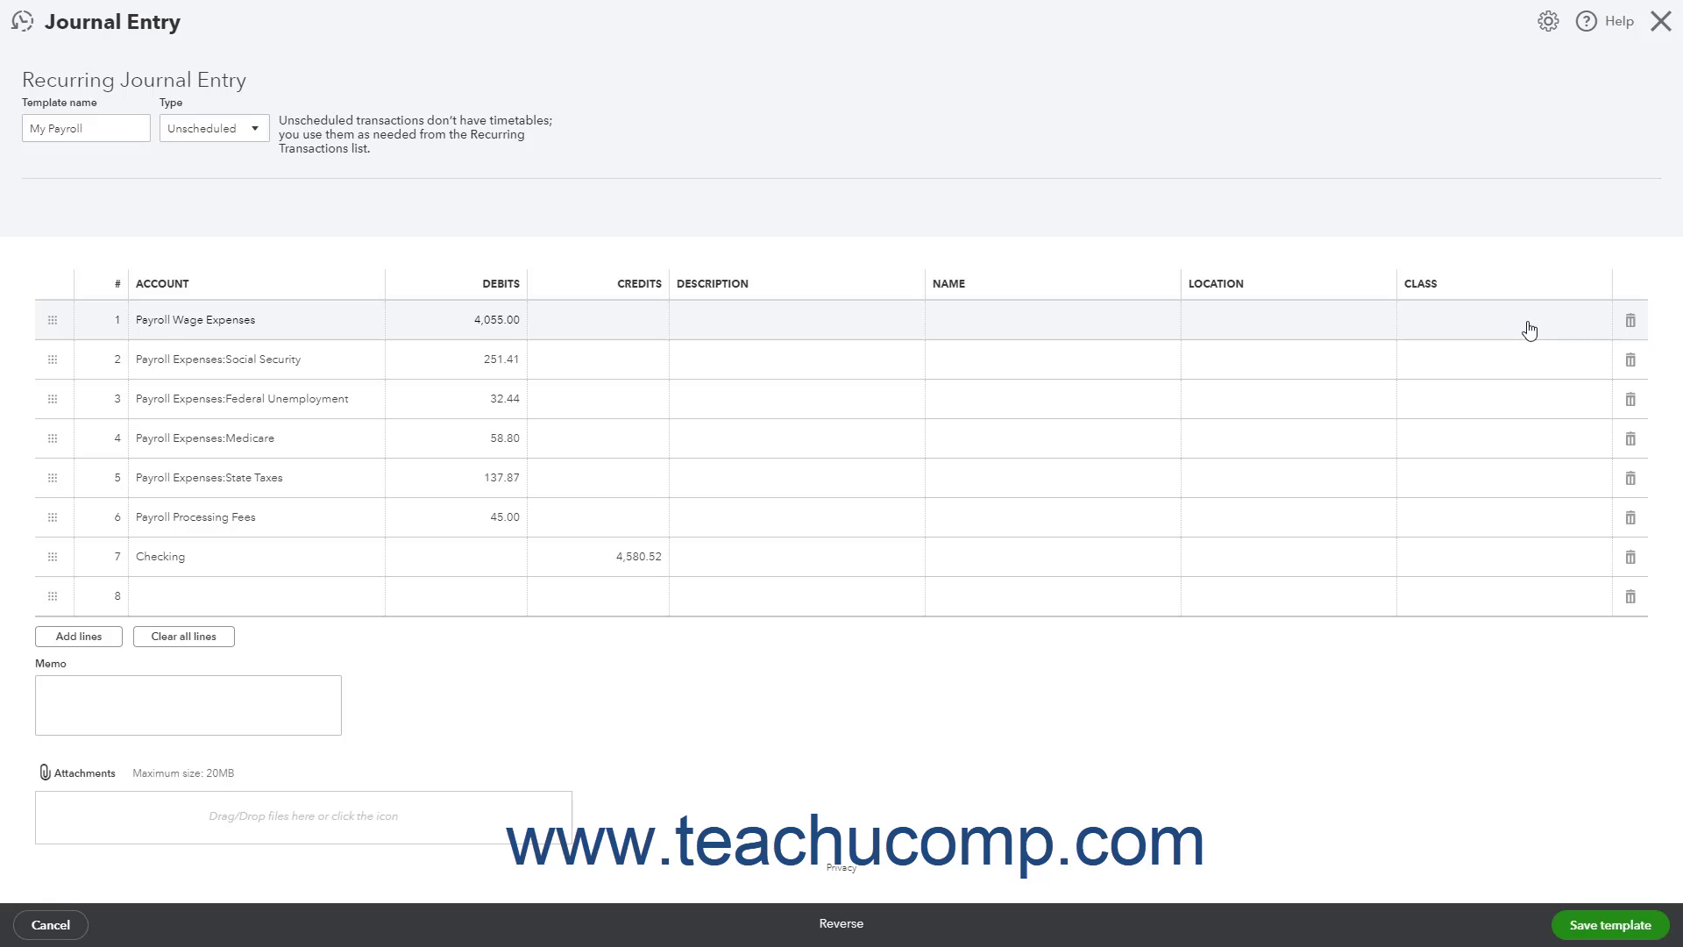
Change line 7's Checking credit from 4,580.52 to 45.00.
left_click(454, 559)
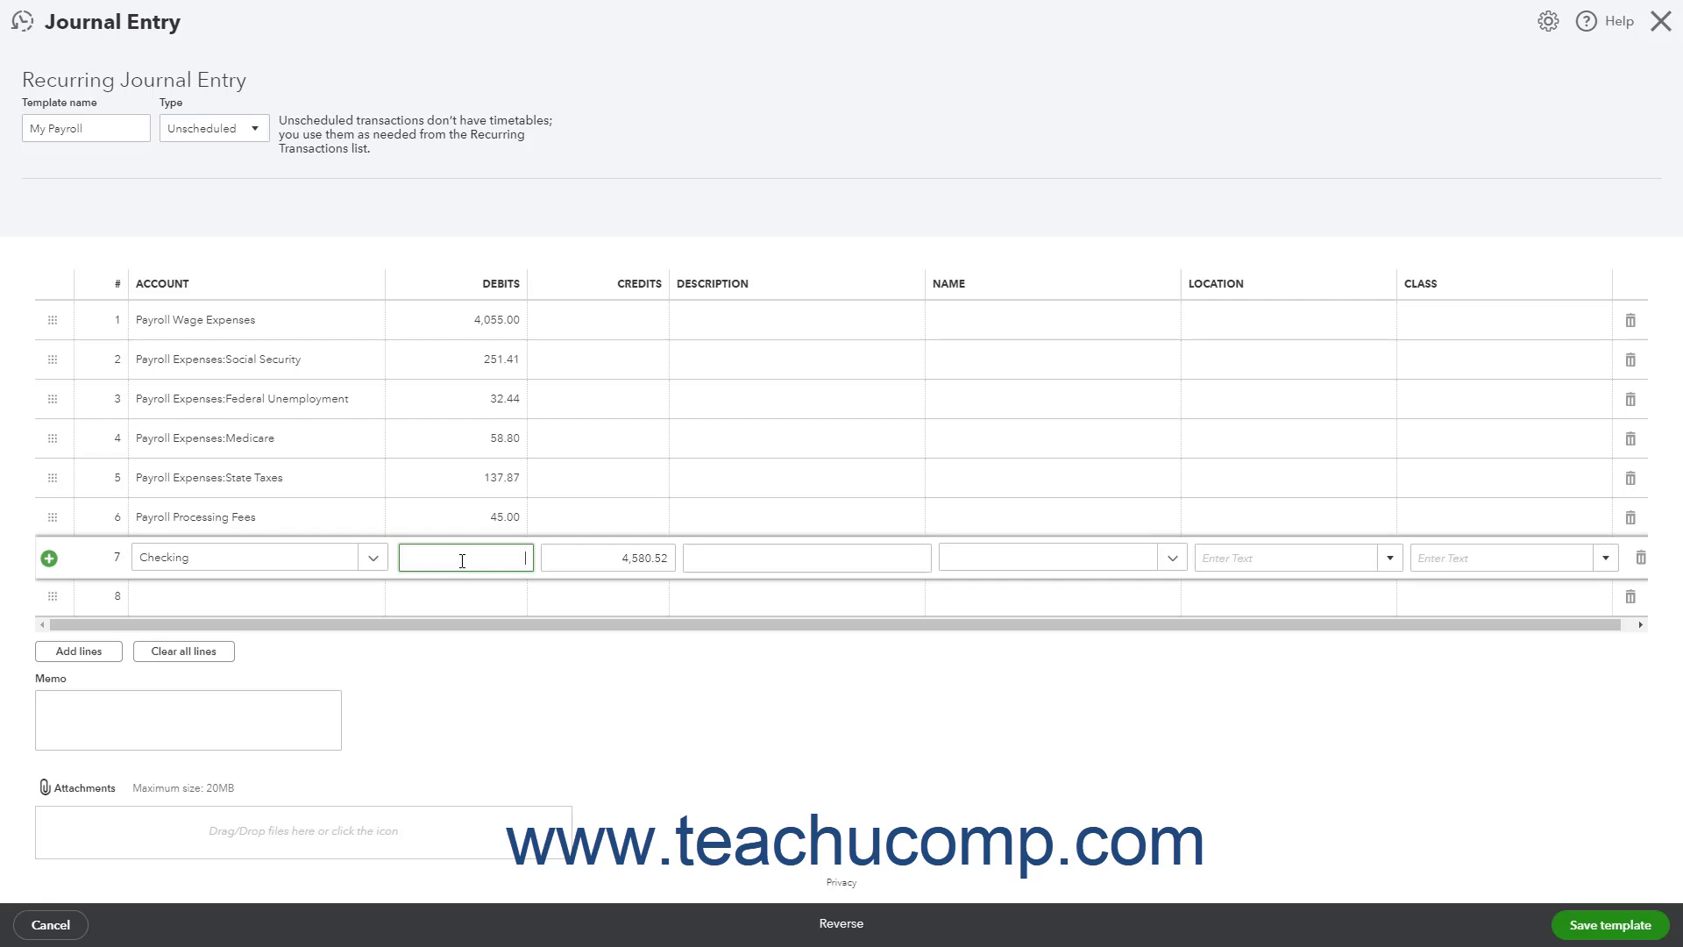
left_click(547, 559)
left_click(599, 558)
left_click_drag(605, 558, 727, 556)
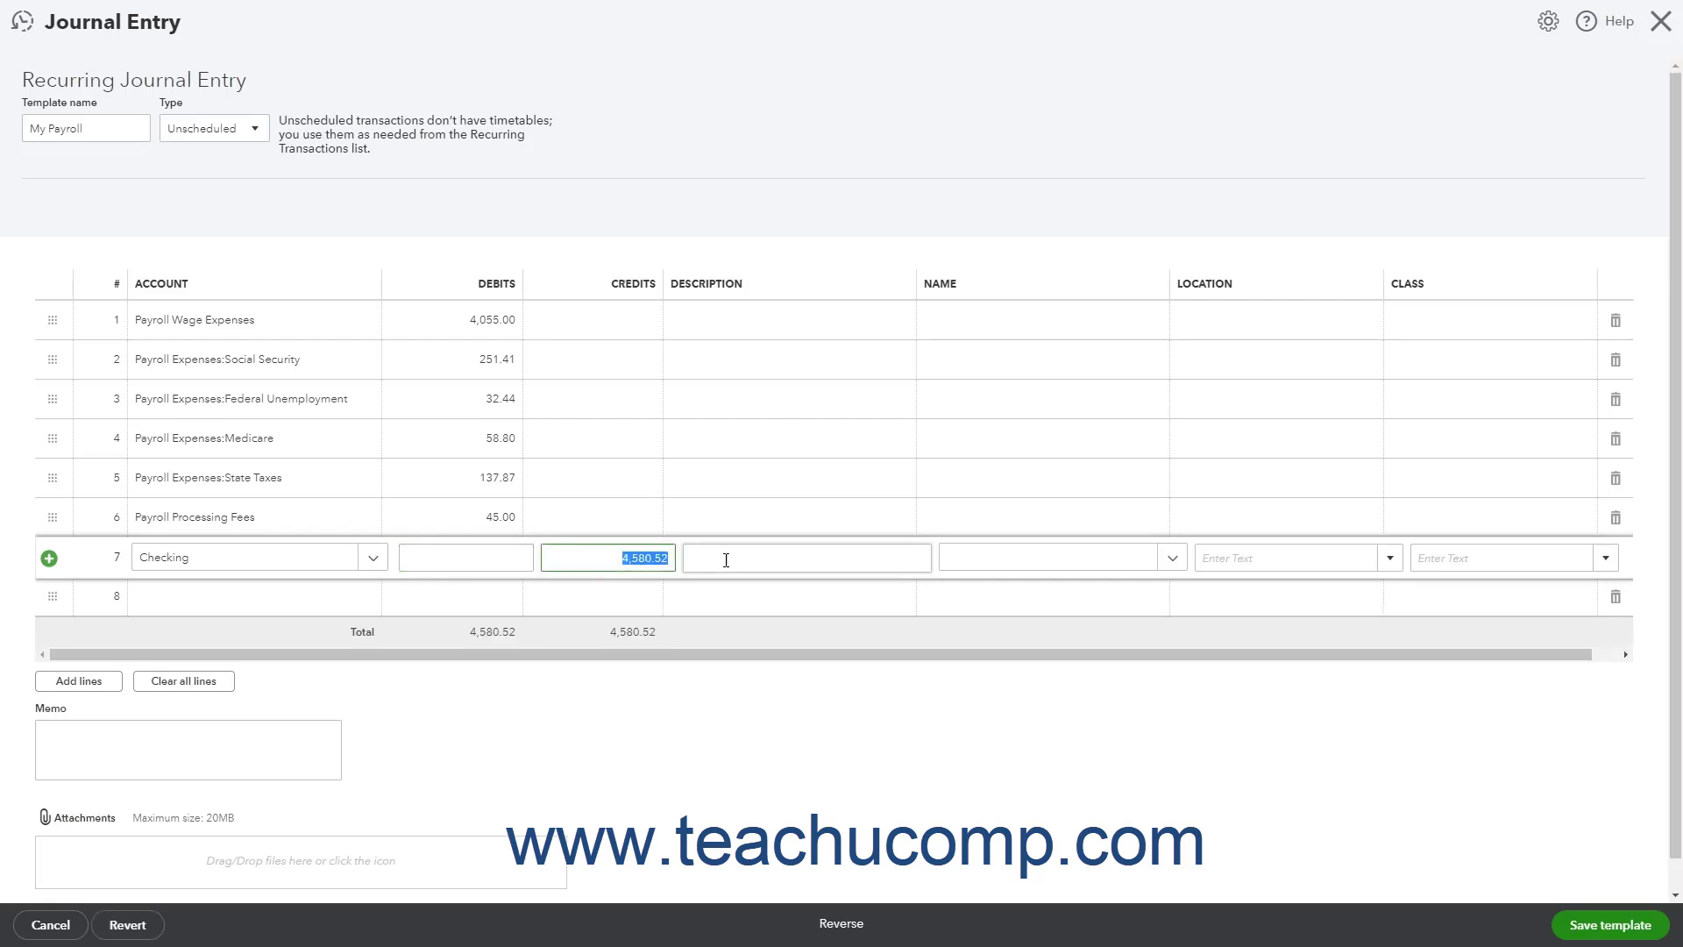
type("45.00")
Credit Payroll Liabilities:All Liabilities 1,398.98 on line 8 and Checking 3,136.54 on line 9.
left_click(293, 608)
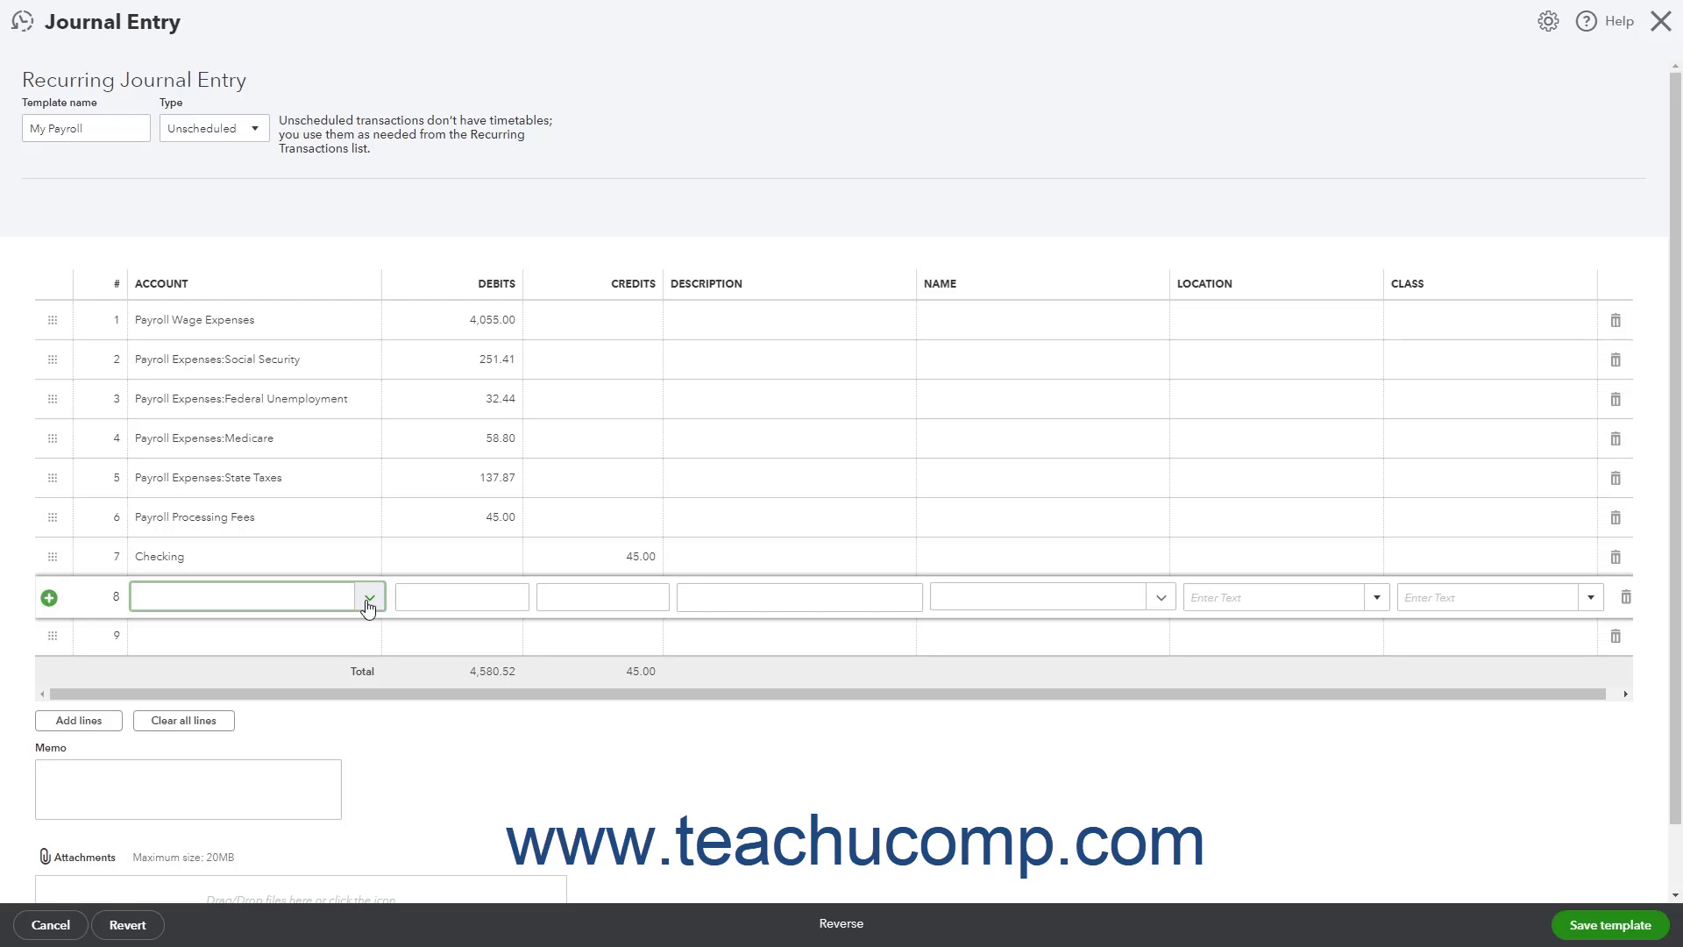
left_click(368, 599)
scroll(333, 745, "down", 5)
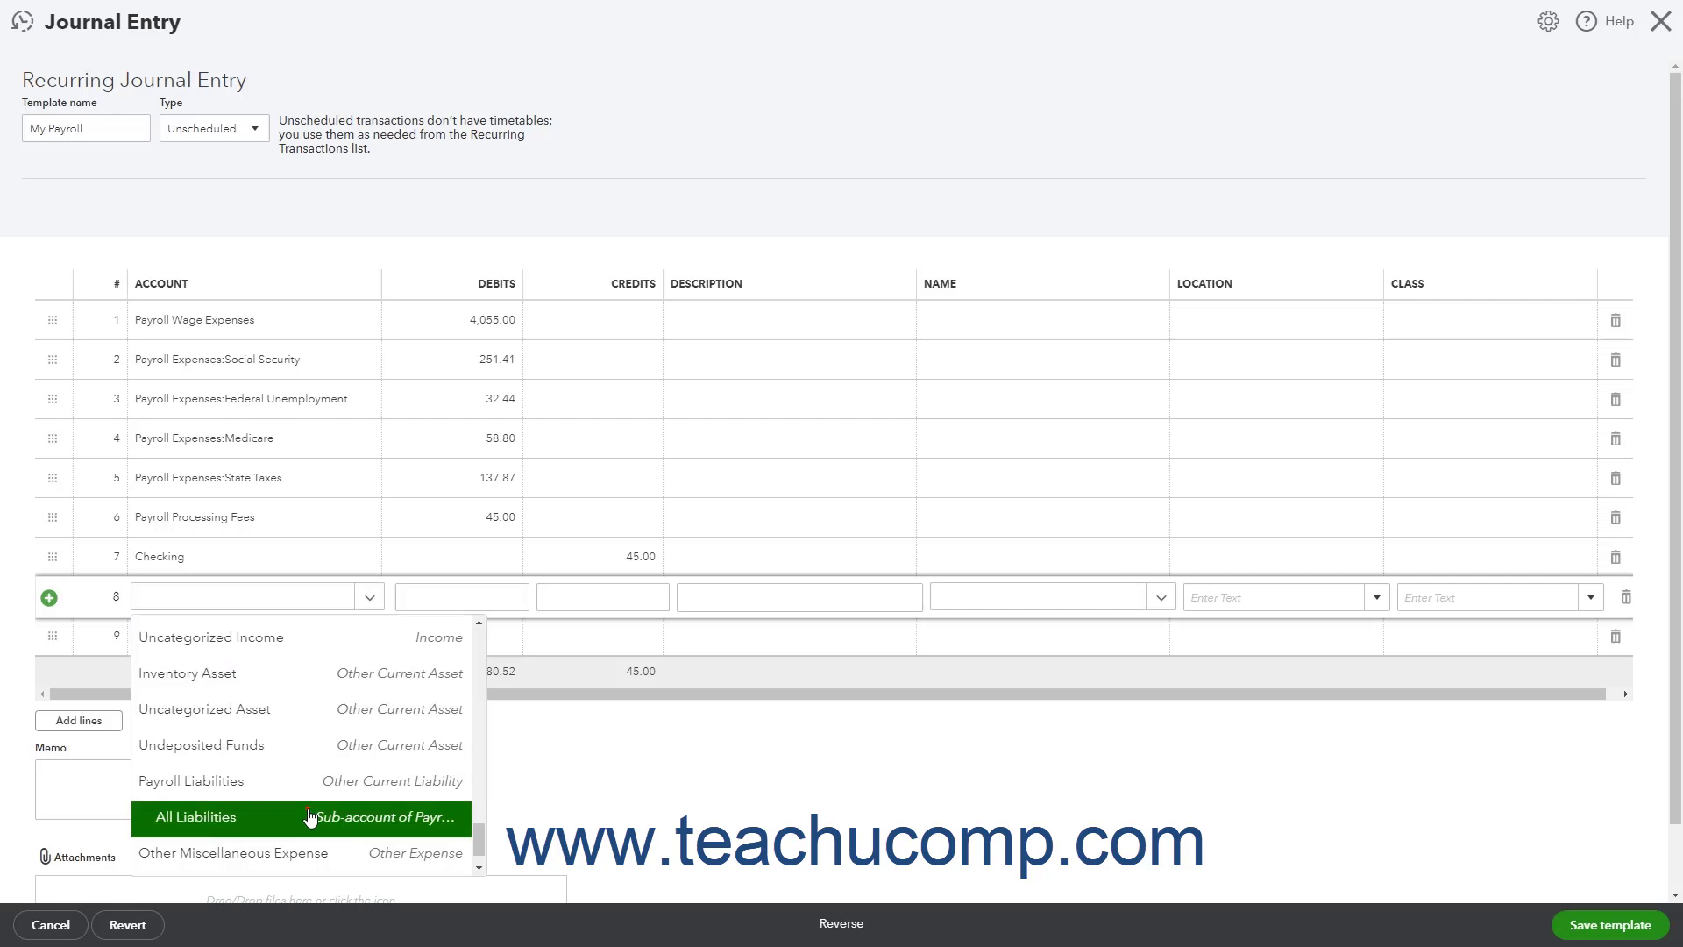
left_click(311, 817)
left_click(589, 598)
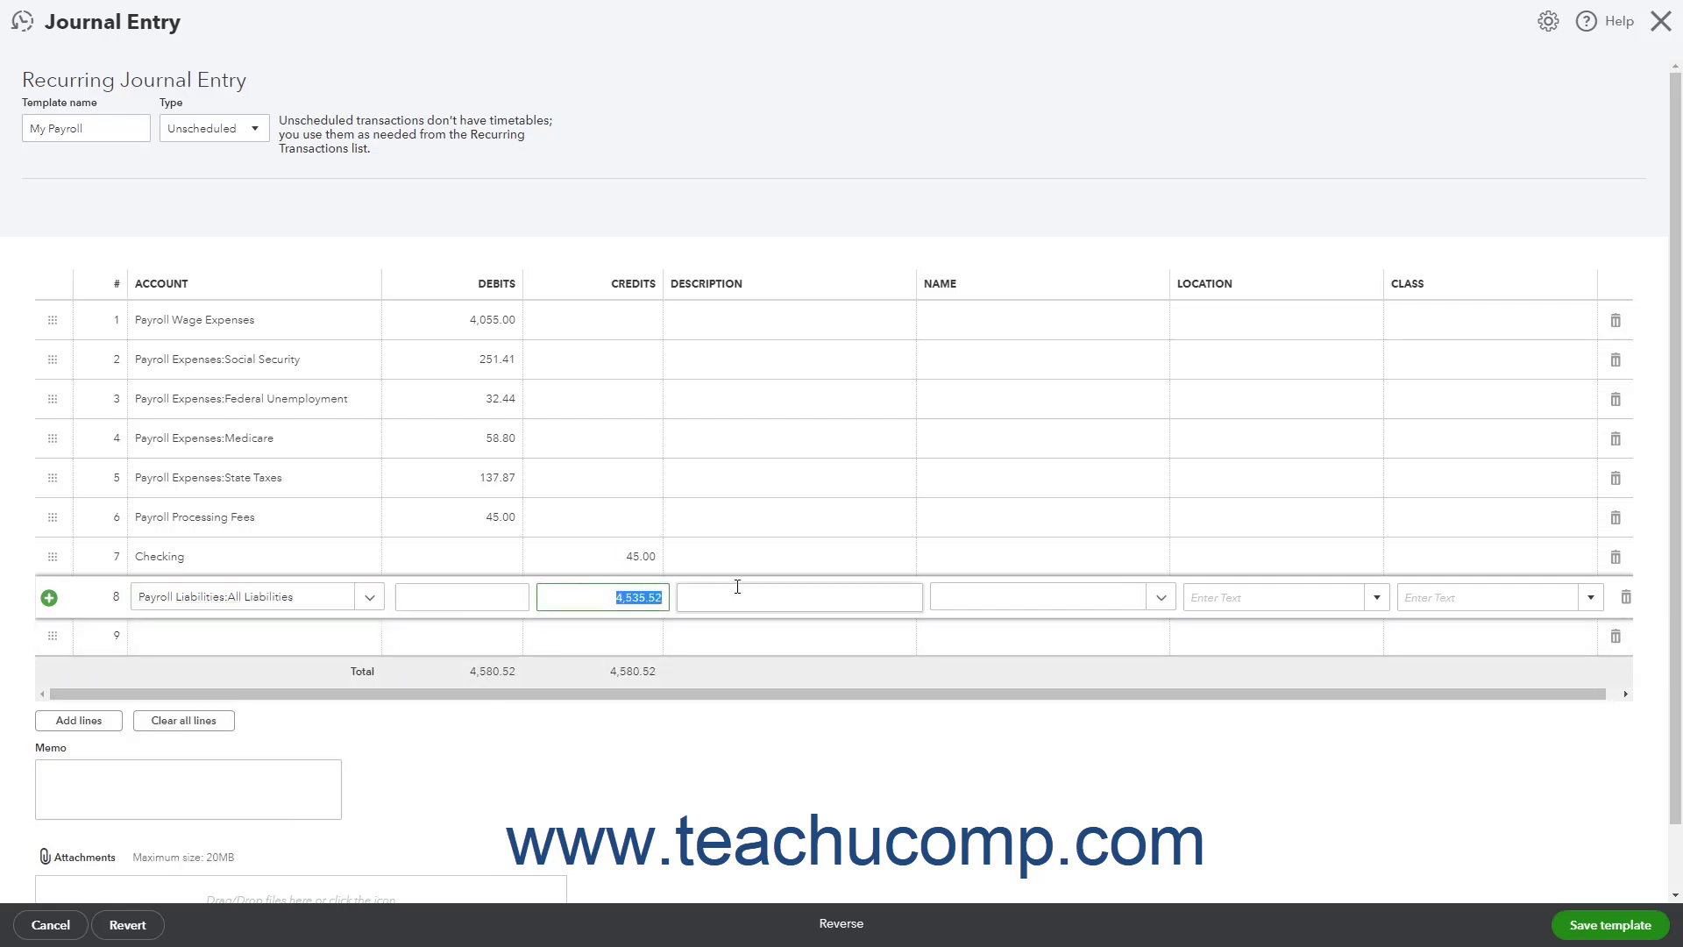
type("1398.98")
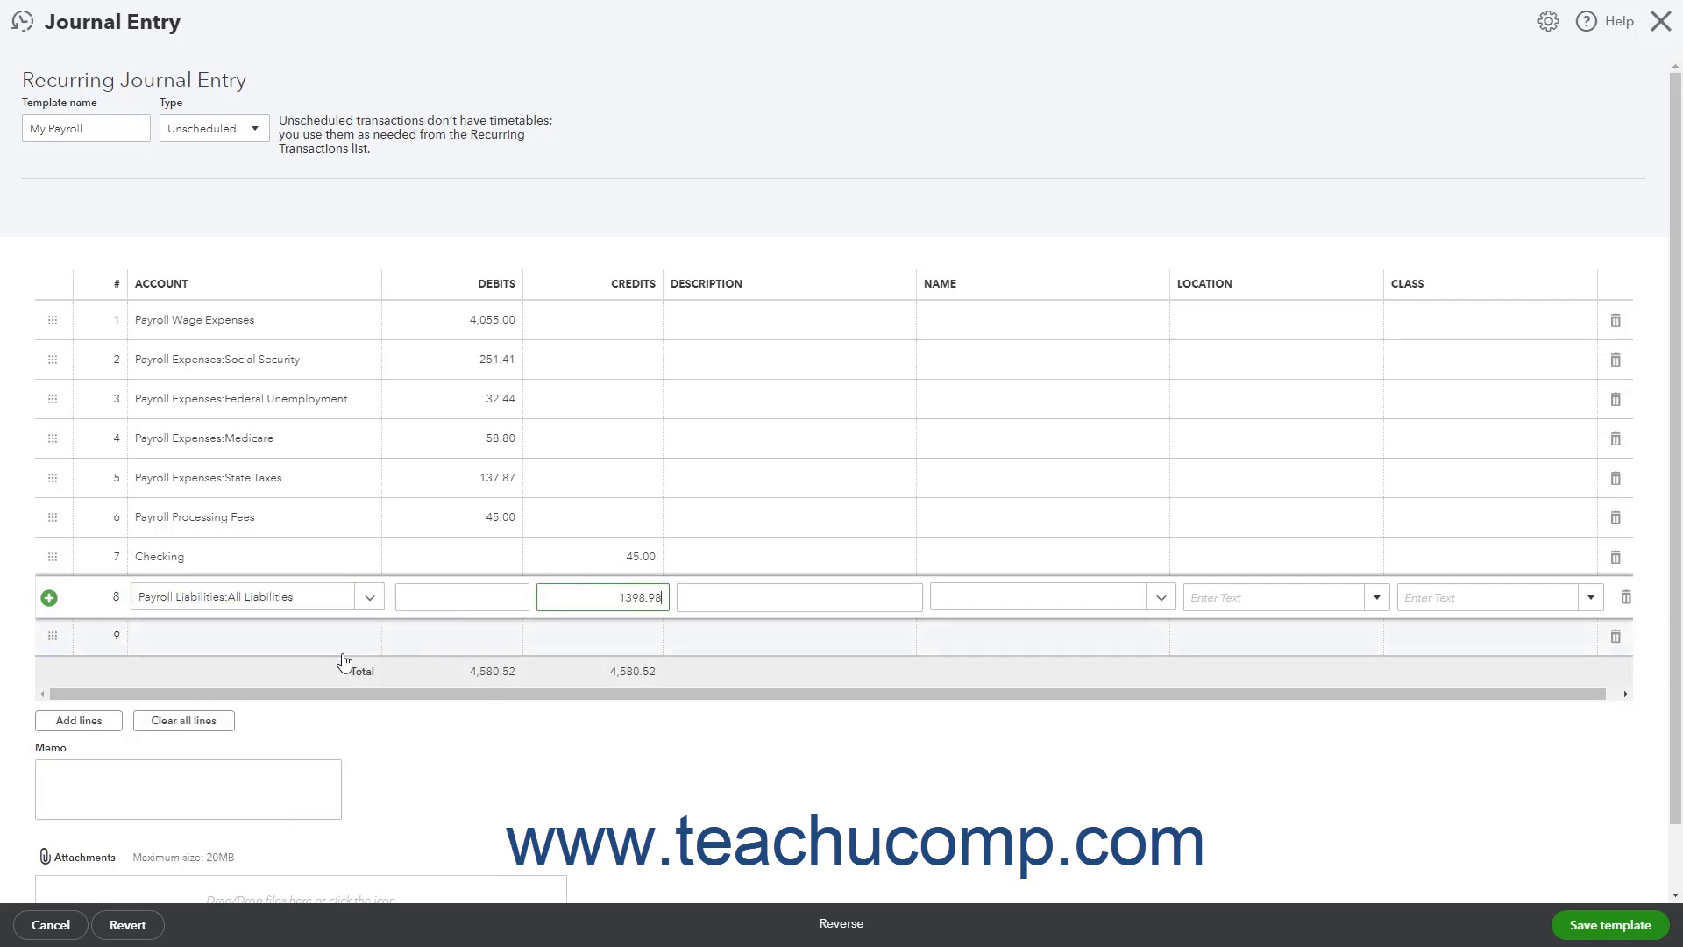
left_click(329, 648)
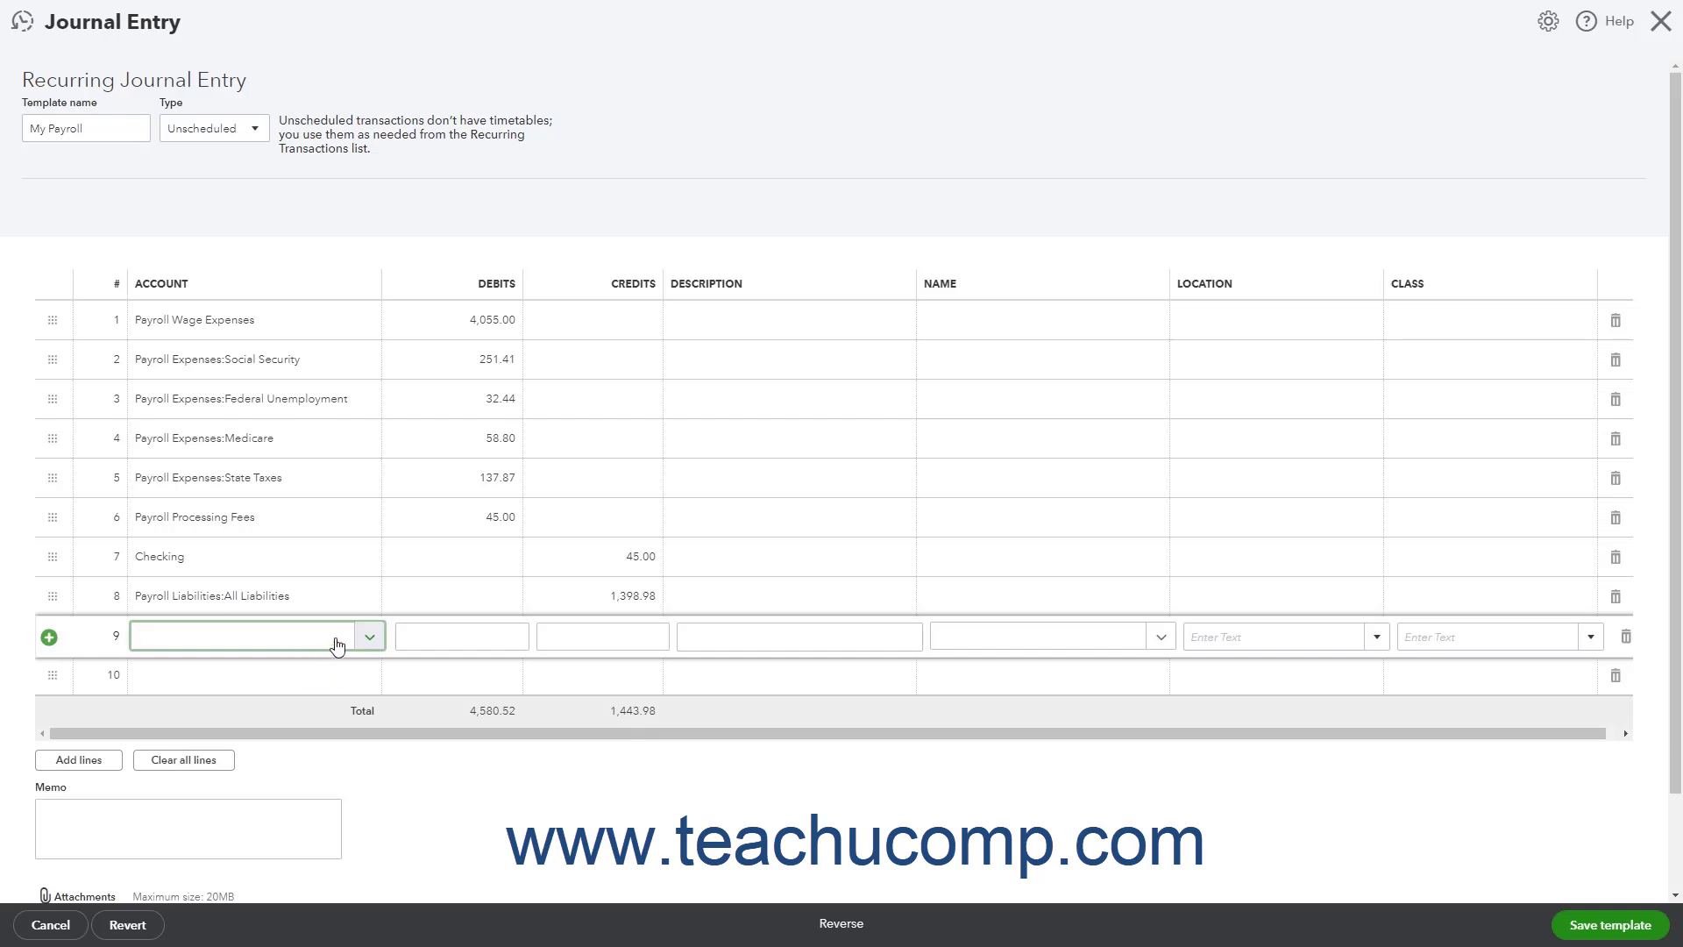
left_click(368, 642)
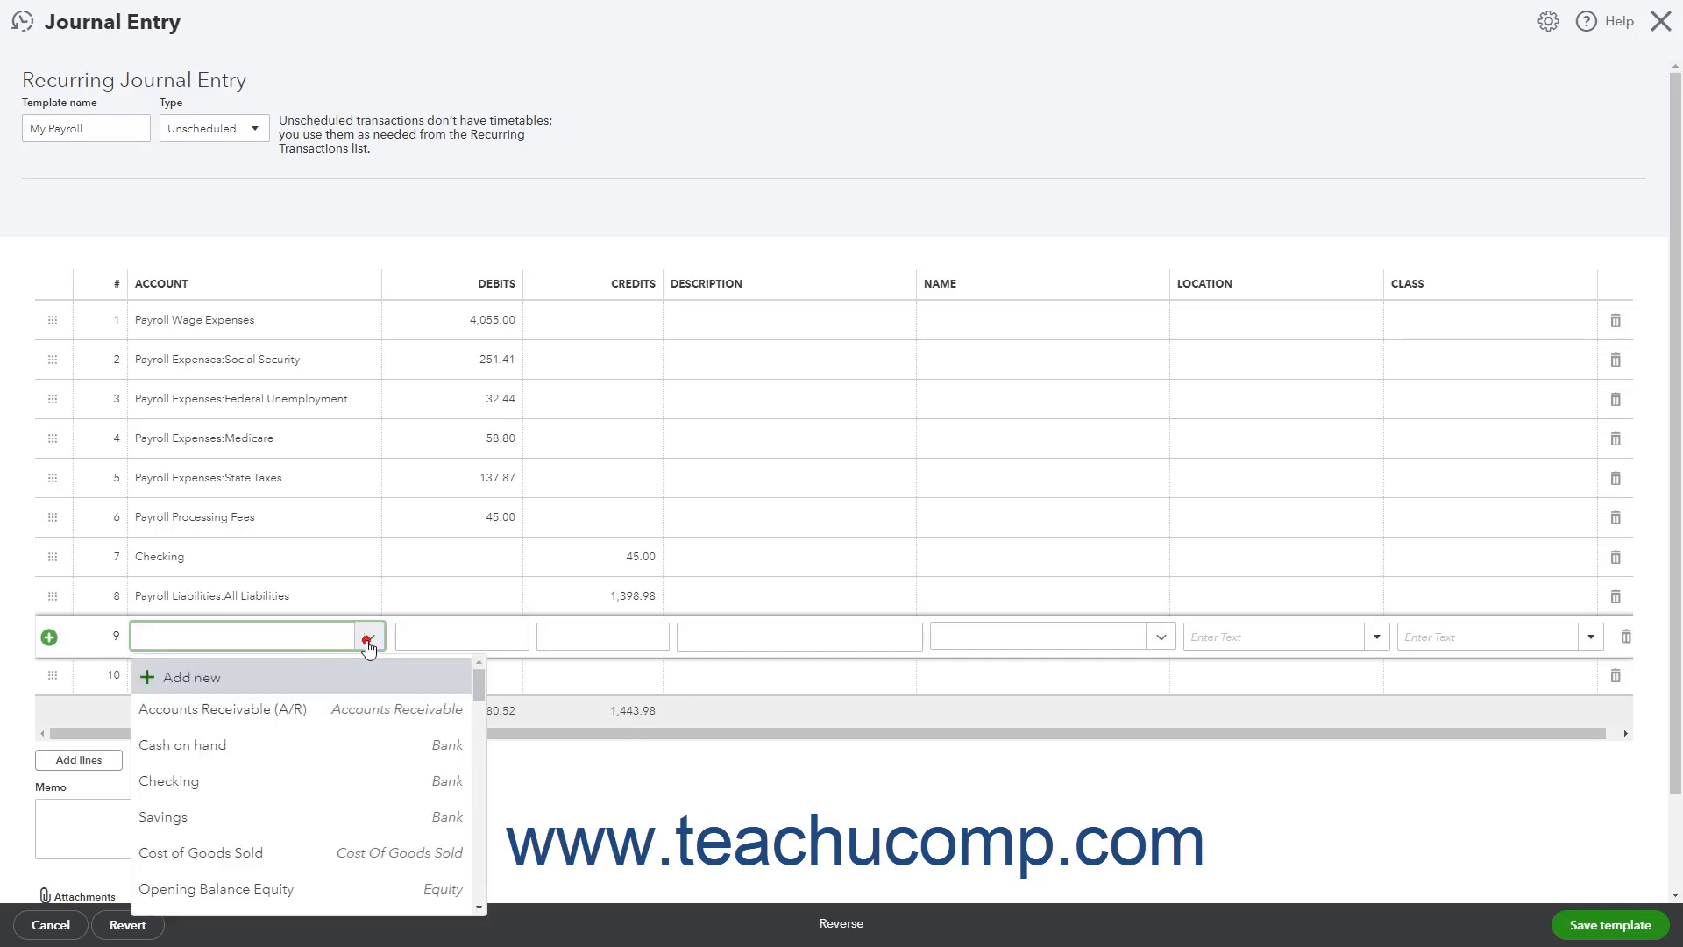
left_click(311, 776)
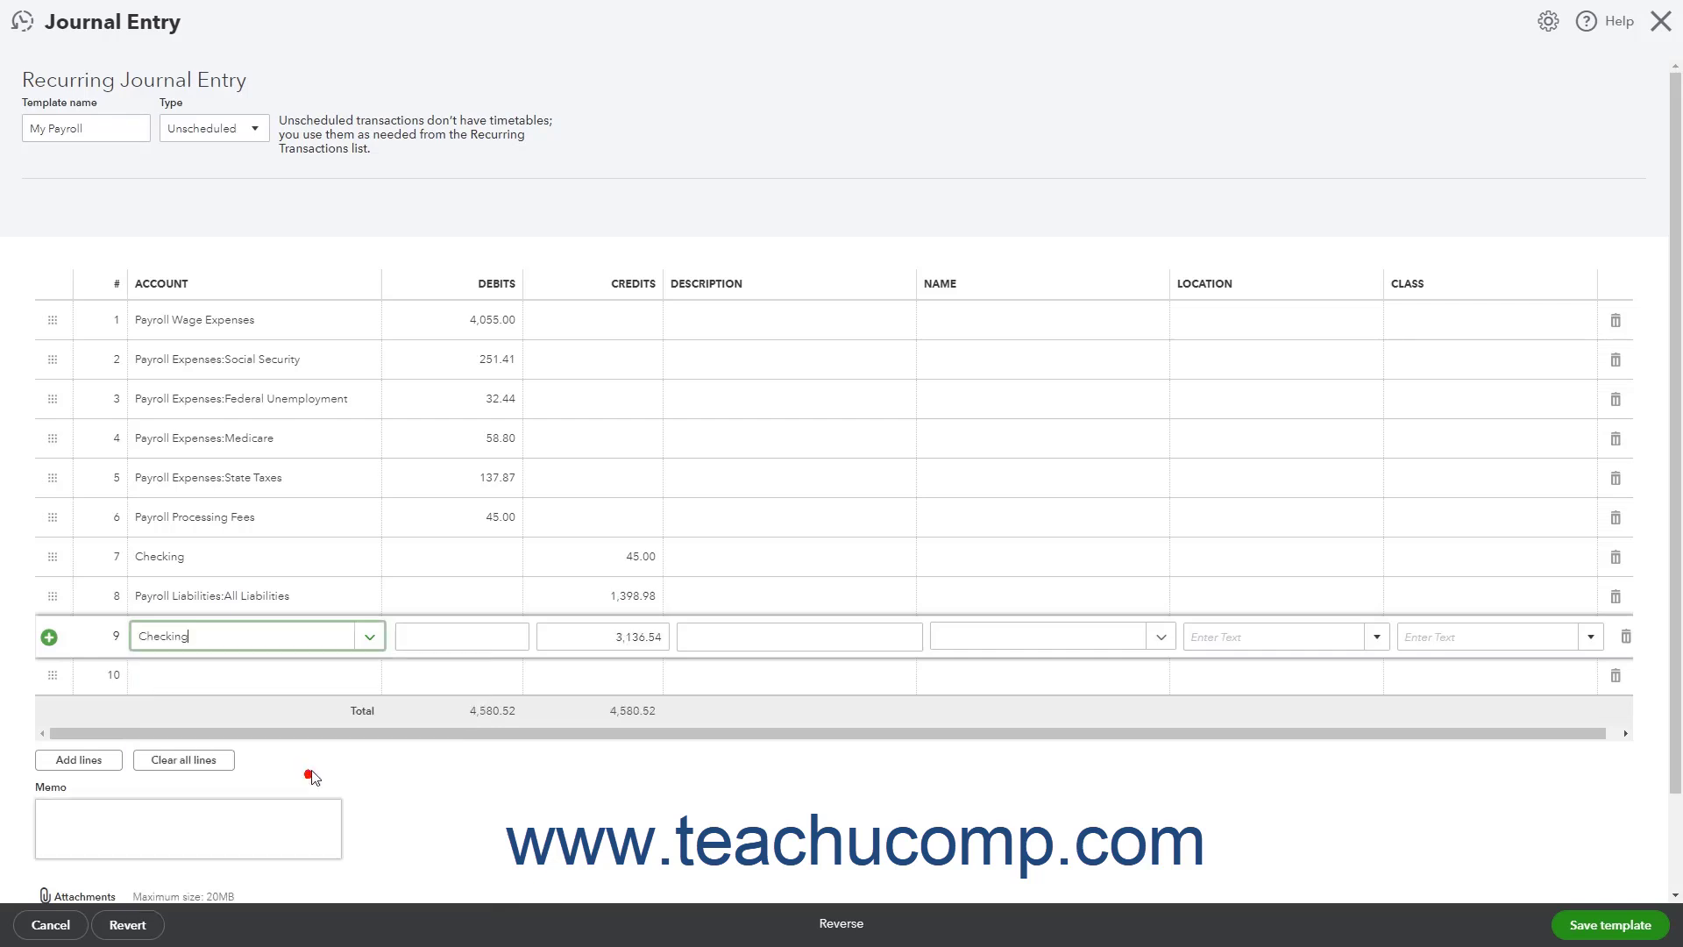
left_click(608, 635)
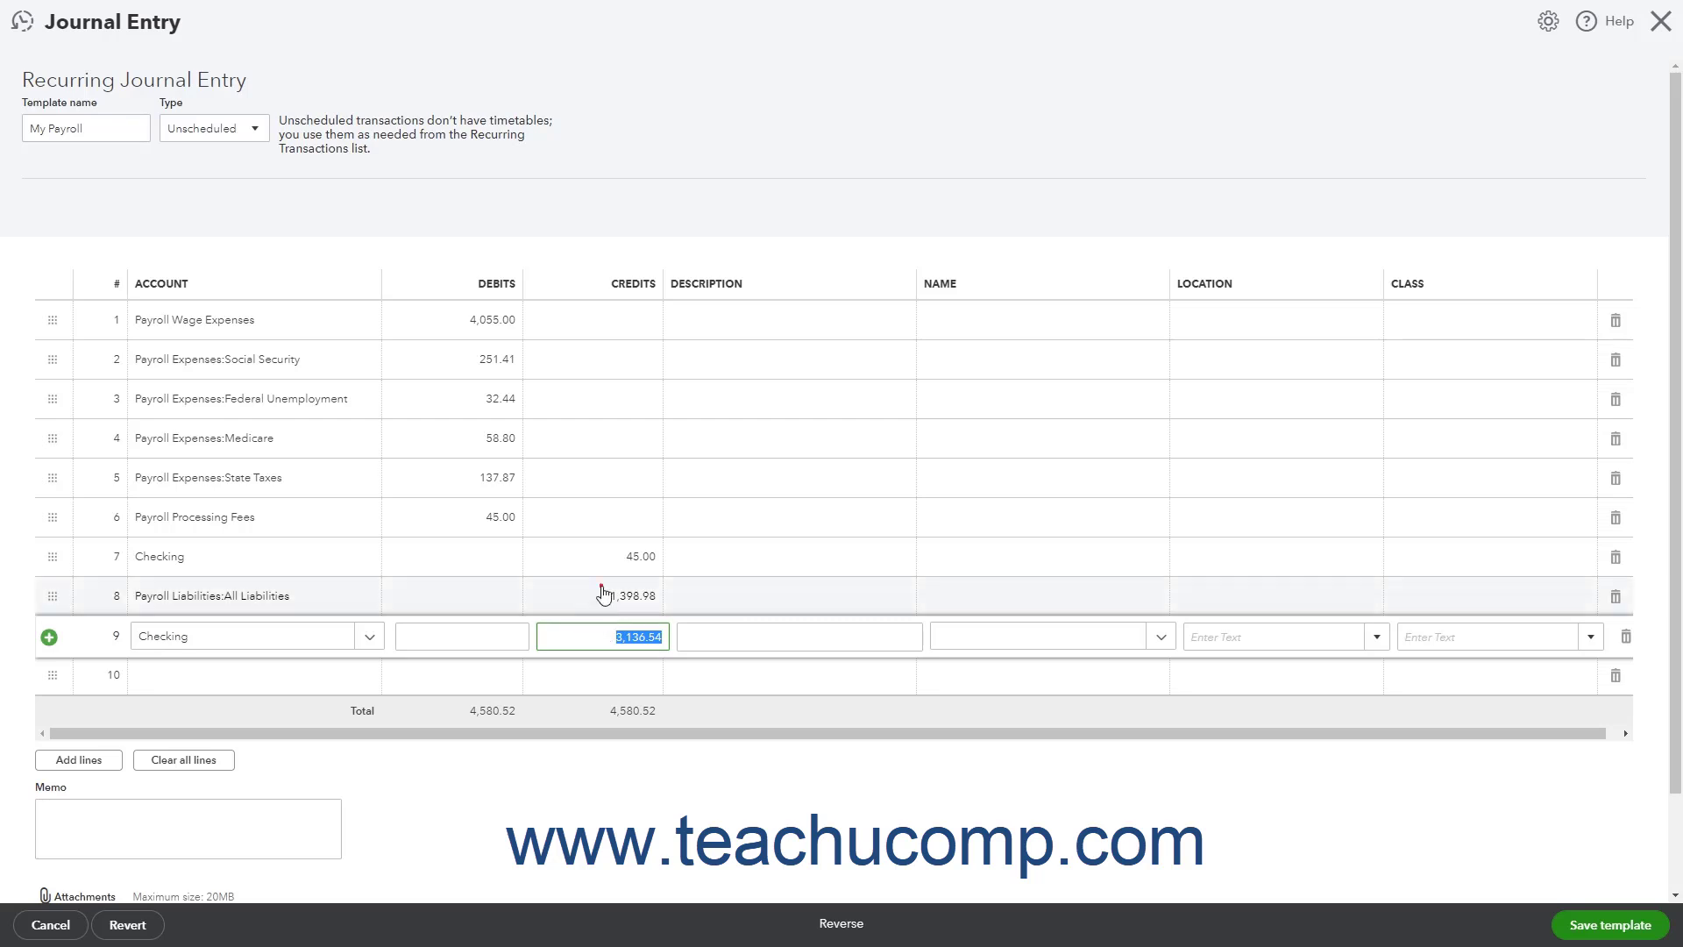
left_click(603, 596)
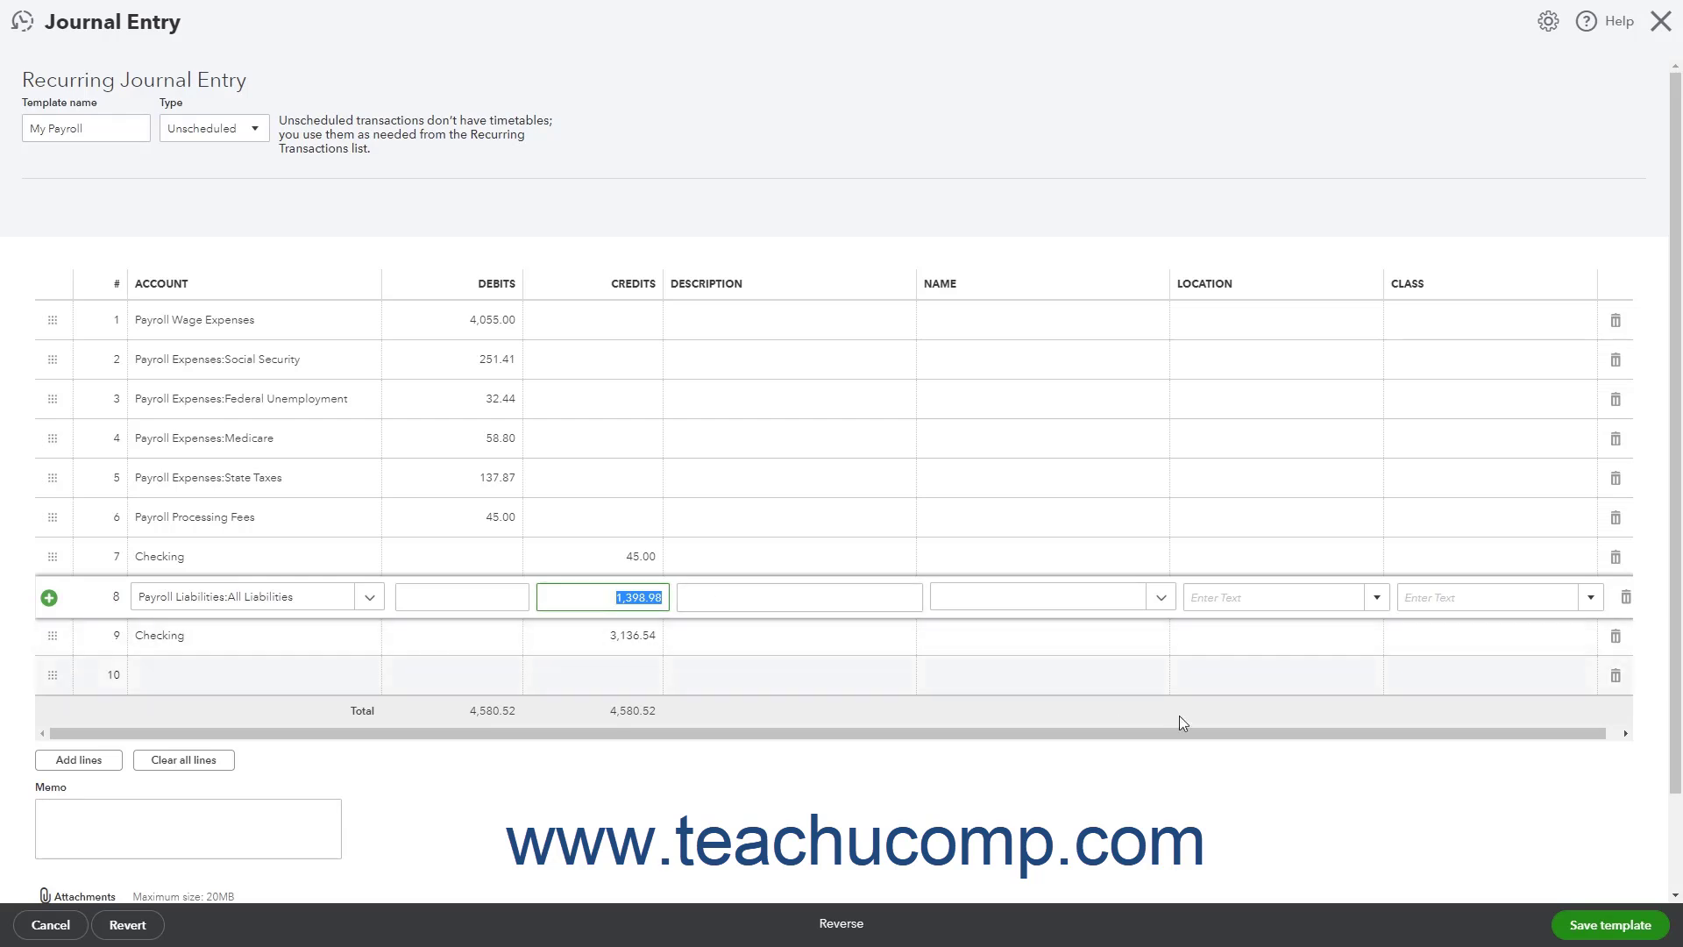
Save the edited My Payroll template with its split credits.
left_click(1582, 927)
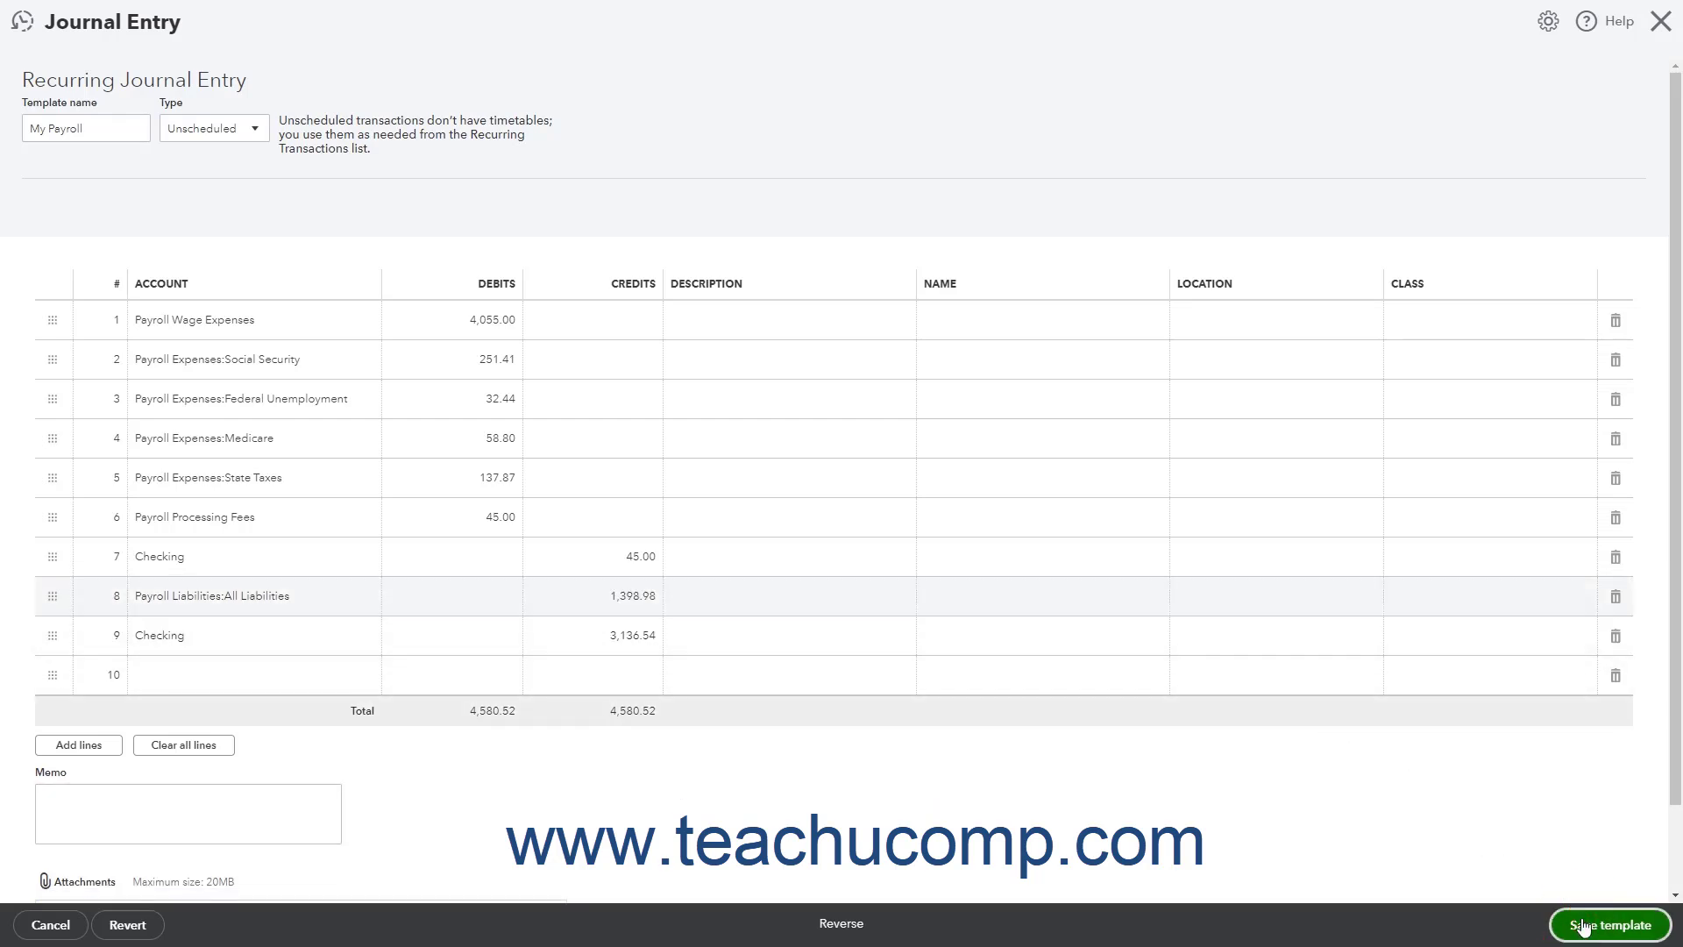